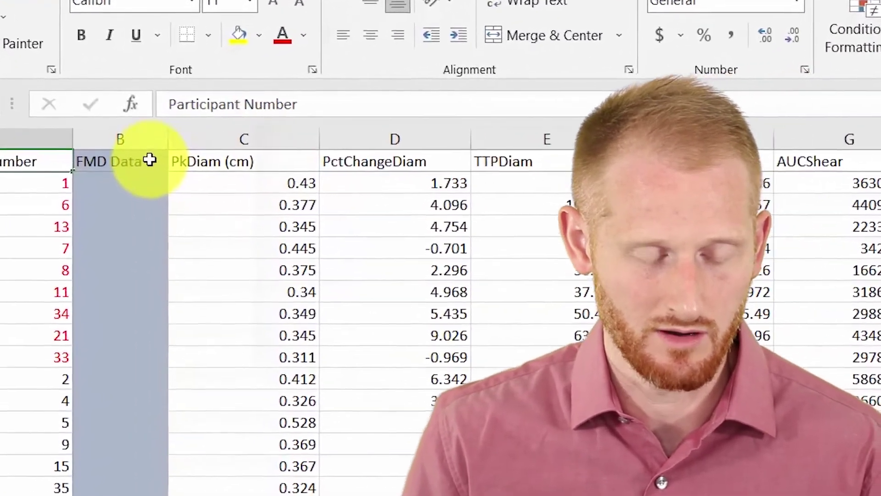
Inspect the FMD Data, PkDiam (cm) and PctChangeDiam headers, then move to the blank rows below the data
{"action": "left_click", "coordinate": [152, 166]}
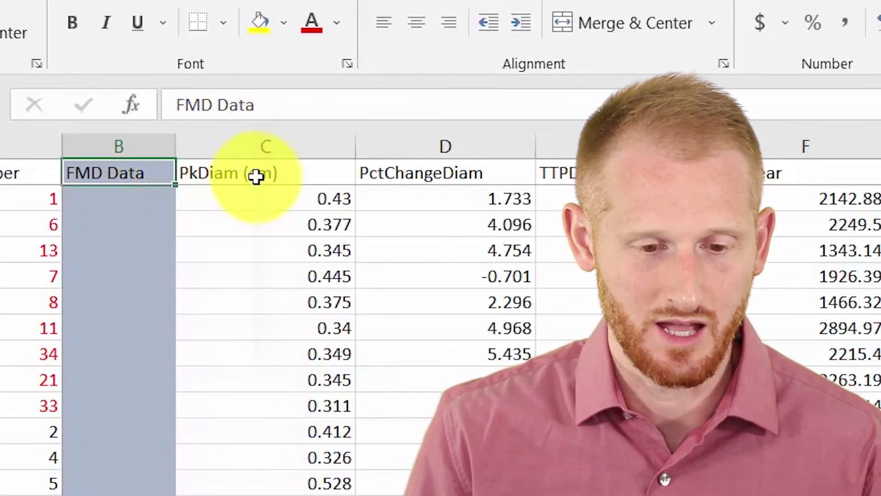
{"action": "left_click", "coordinate": [257, 176]}
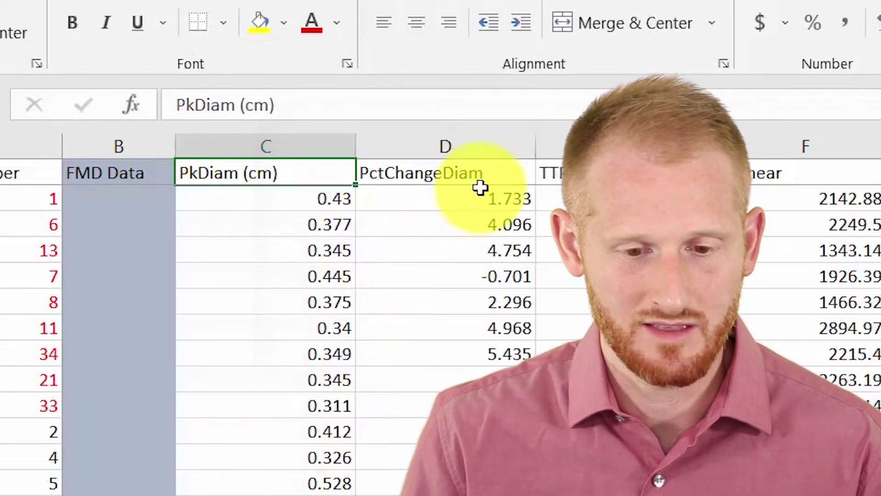
{"action": "left_click", "coordinate": [505, 169]}
{"action": "key", "text": "shift+Right"}
{"action": "key", "text": "shift+Right"}
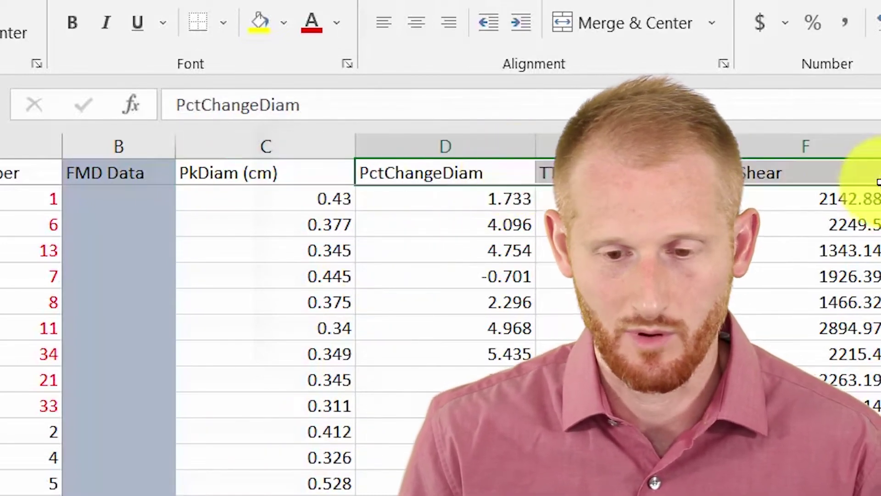
{"action": "key", "text": "shift+Down"}
{"action": "left_click", "coordinate": [586, 353]}
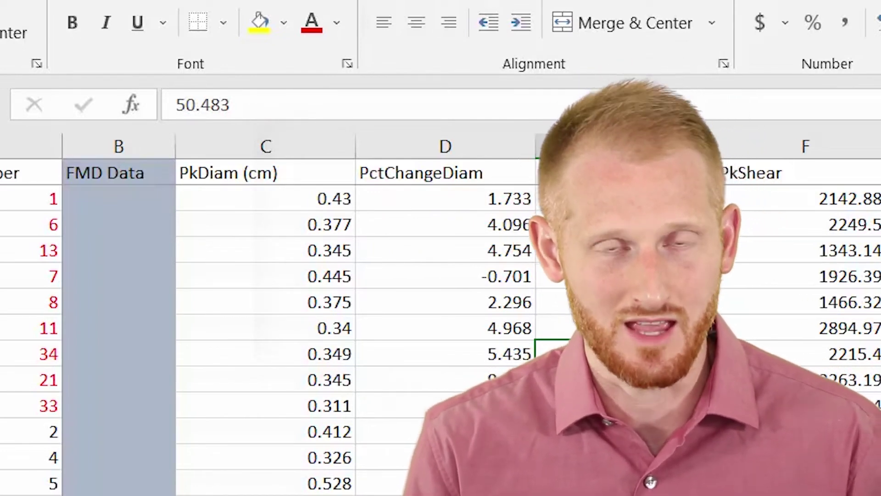
{"action": "key", "text": "Left"}
{"action": "key", "text": "Left"}
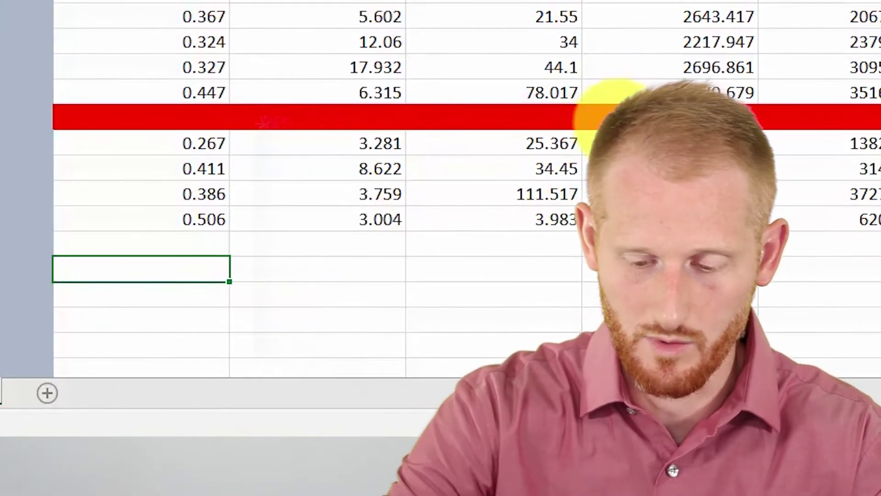
{"action": "type", "text": "p"}
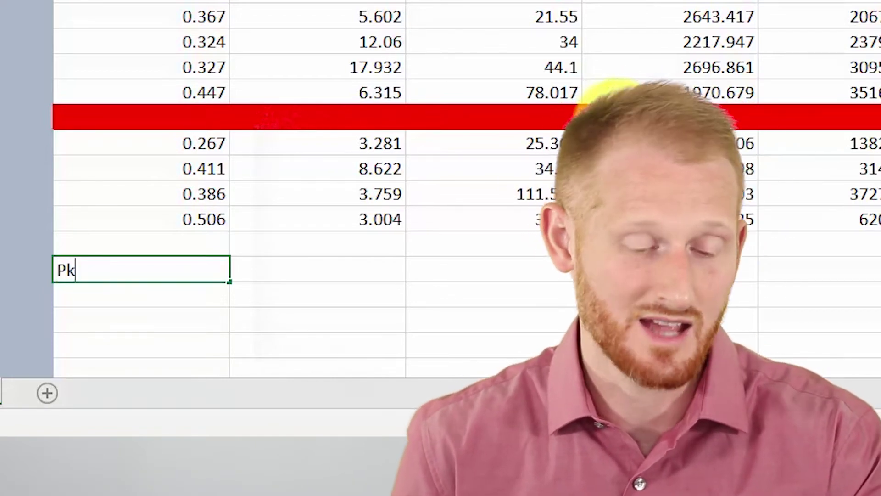
Enter Pk, Average and Min across one blank row, with Diam in the cell under Pk
{"action": "left_click", "coordinate": [370, 268]}
{"action": "double_click", "coordinate": [370, 268]}
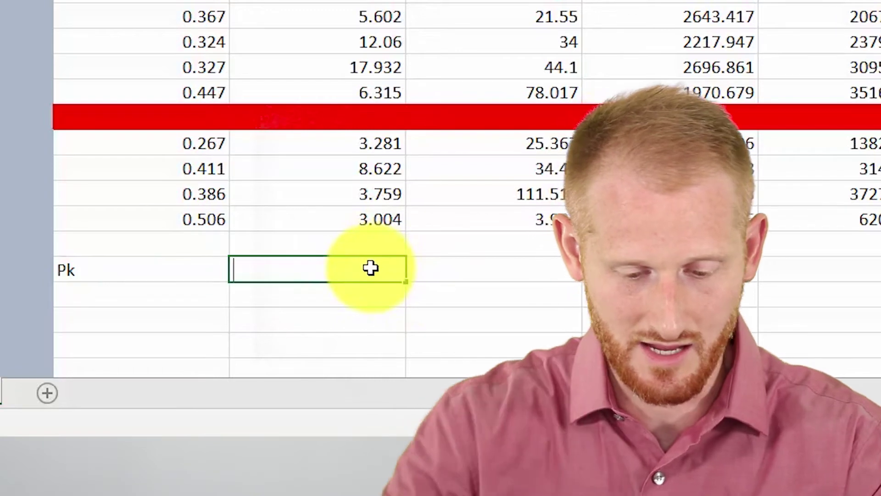
{"action": "type", "text": "Average"}
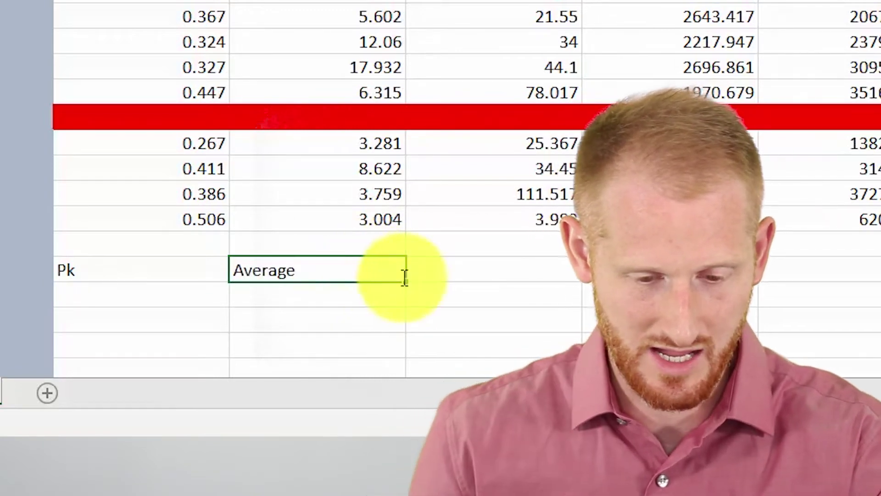
{"action": "left_click", "coordinate": [461, 274]}
{"action": "type", "text": "Min"}
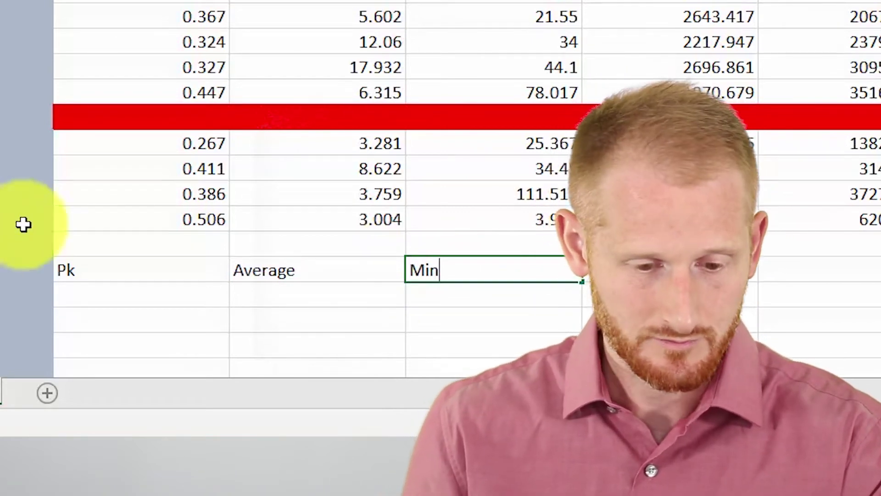
{"action": "left_click", "coordinate": [138, 299]}
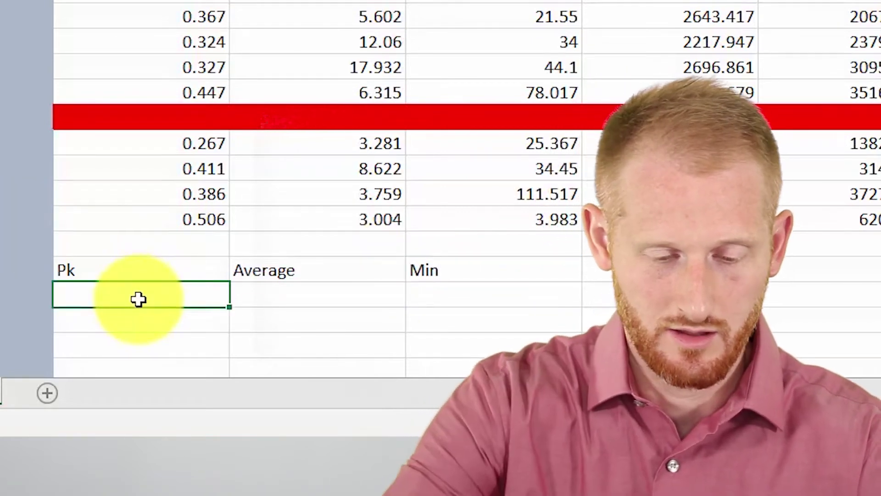
{"action": "type", "text": "Diam"}
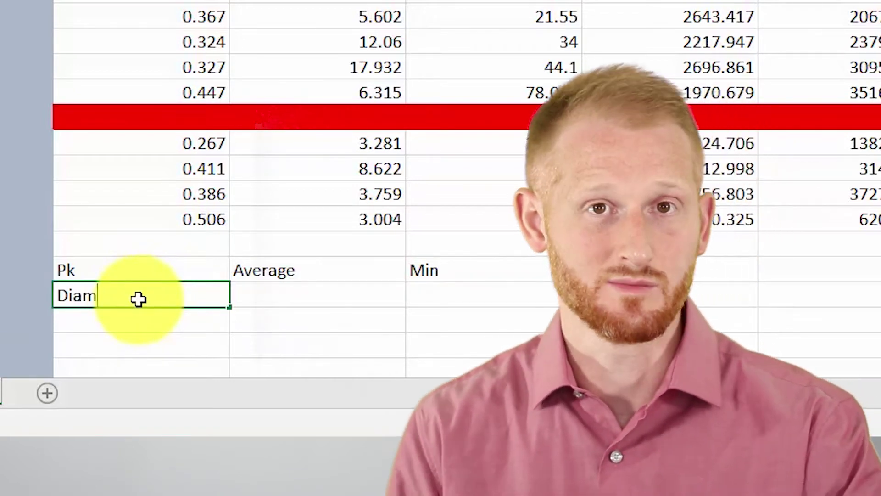
{"action": "left_click", "coordinate": [126, 313]}
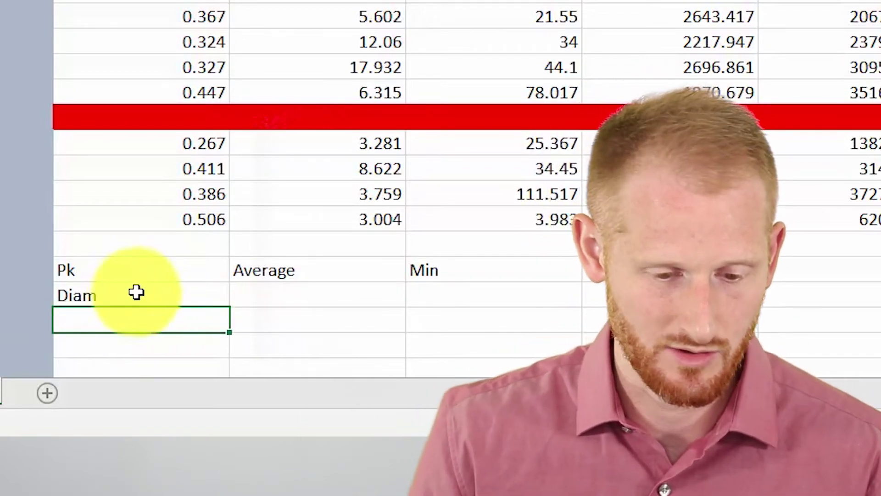
Fill Diam across under Average and Min as well as Pk
{"action": "left_click", "coordinate": [145, 295]}
{"action": "left_click_drag", "start_coordinate": [228, 310], "coordinate": [508, 301]}
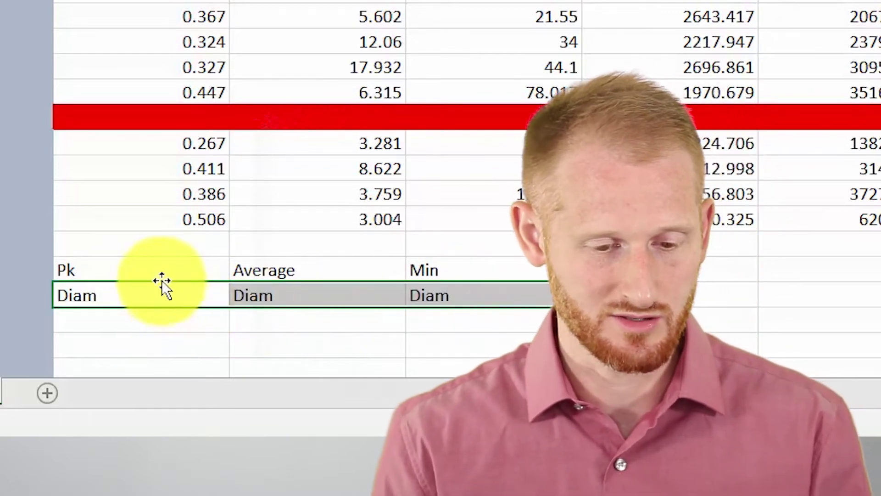
{"action": "left_click", "coordinate": [158, 268]}
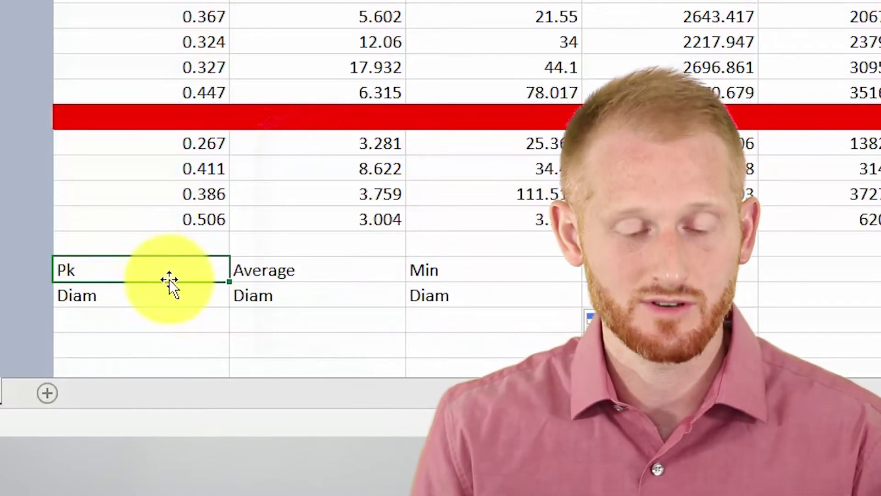
{"action": "left_click_drag", "start_coordinate": [177, 297], "coordinate": [445, 300]}
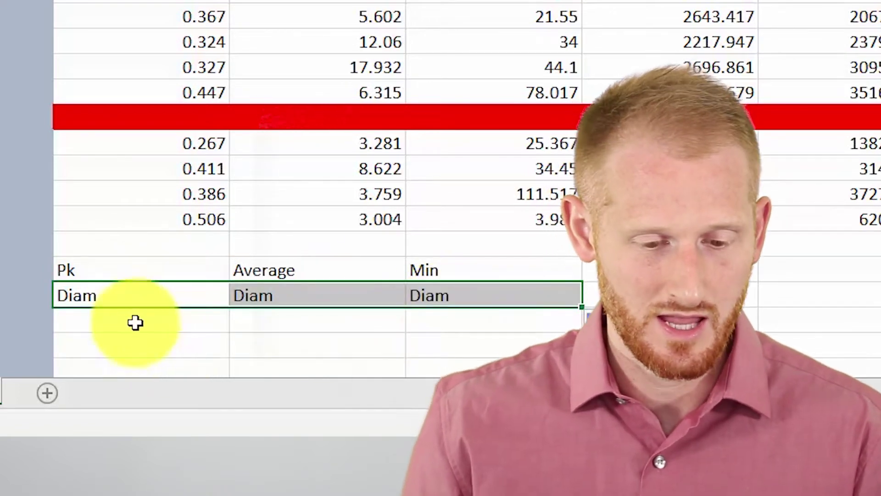
Add a (cm) row beneath the three Diam cells and select the first cell below it
{"action": "left_click", "coordinate": [137, 321]}
{"action": "type", "text": "(cm)"}
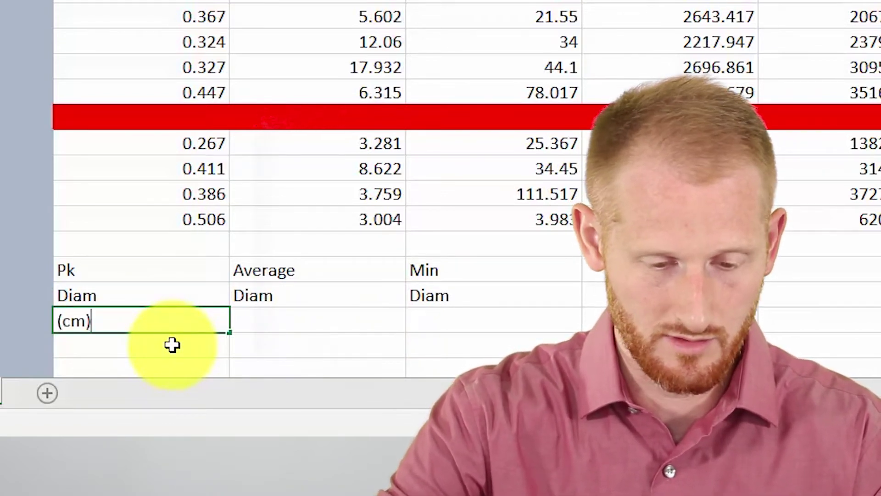
{"action": "key", "text": "Return"}
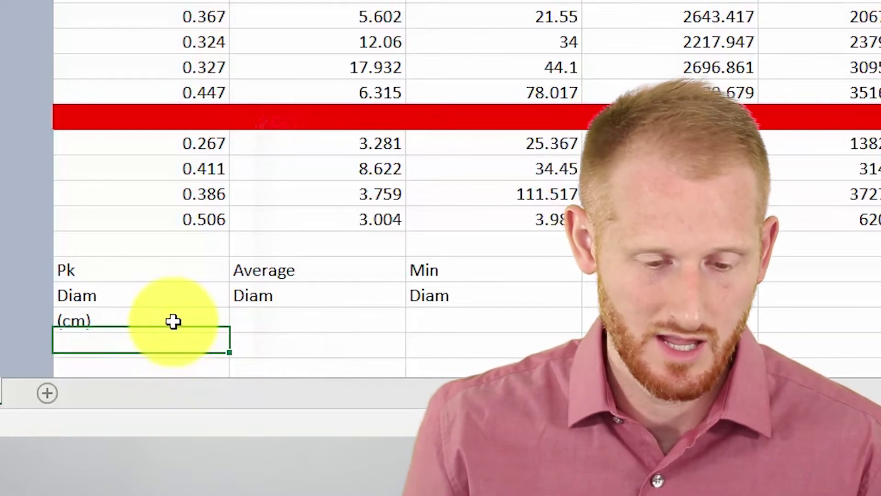
{"action": "key", "text": "Up"}
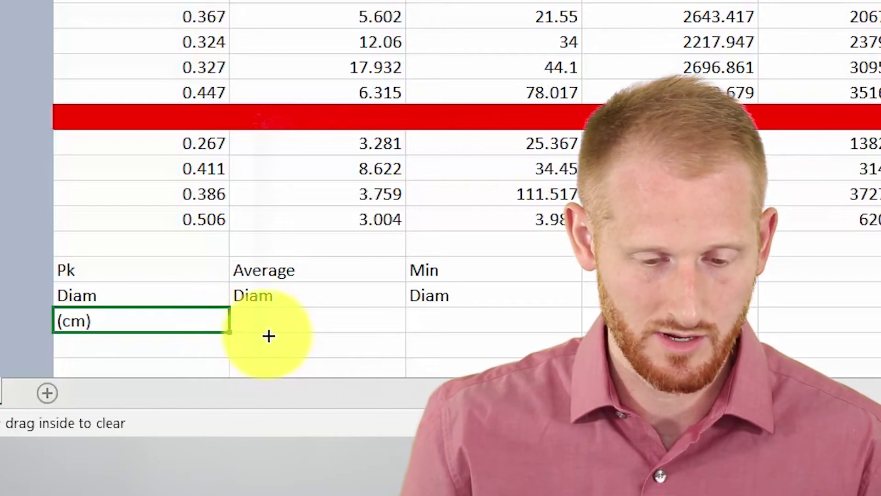
{"action": "left_click_drag", "start_coordinate": [229, 334], "coordinate": [541, 345]}
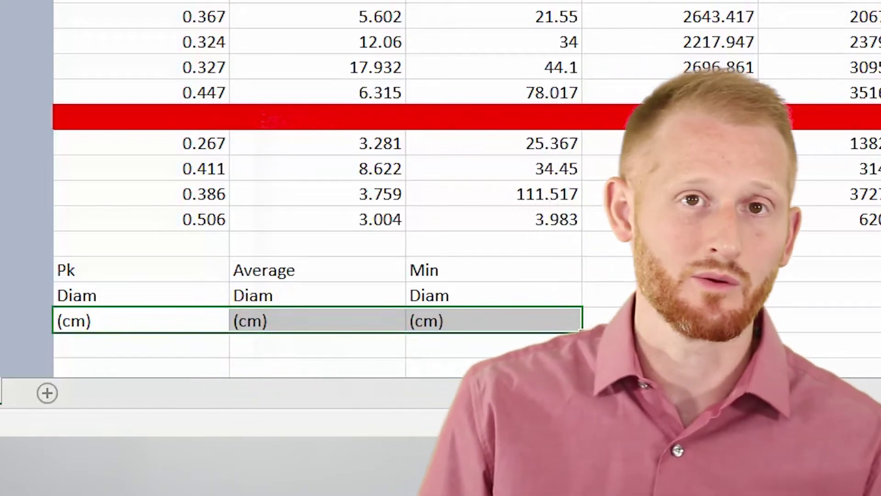
{"action": "left_click", "coordinate": [154, 353]}
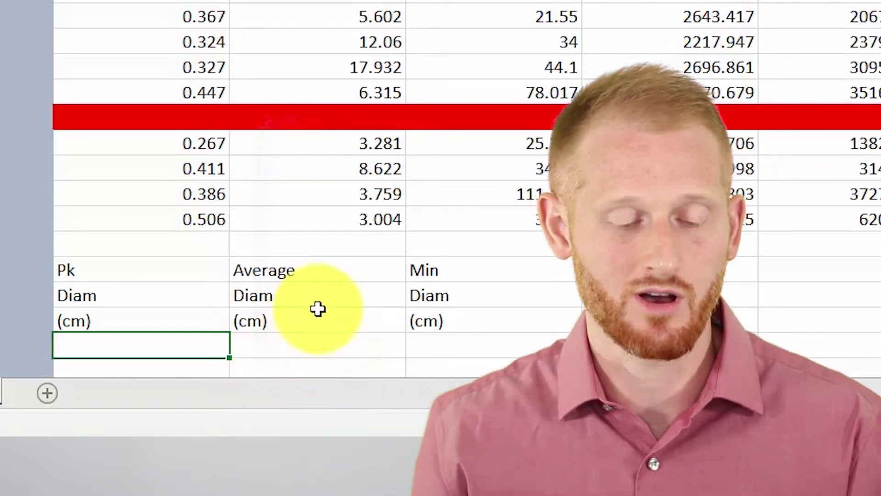
{"action": "scroll", "coordinate": [230, 287], "scroll_direction": "down", "scroll_amount": 1}
{"action": "type", "text": "="}
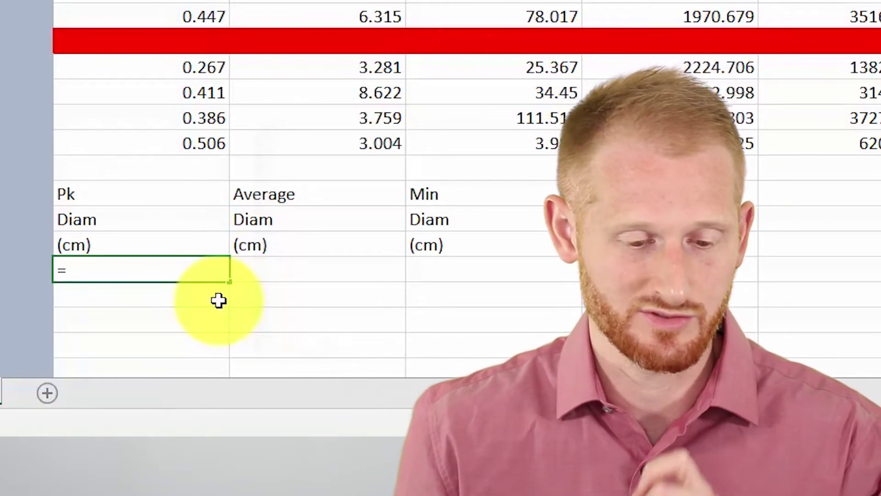
Start a formula under Pk that joins the Pk cell with a space
{"action": "left_click", "coordinate": [112, 191]}
{"action": "type", "text": "C25&\" \""}
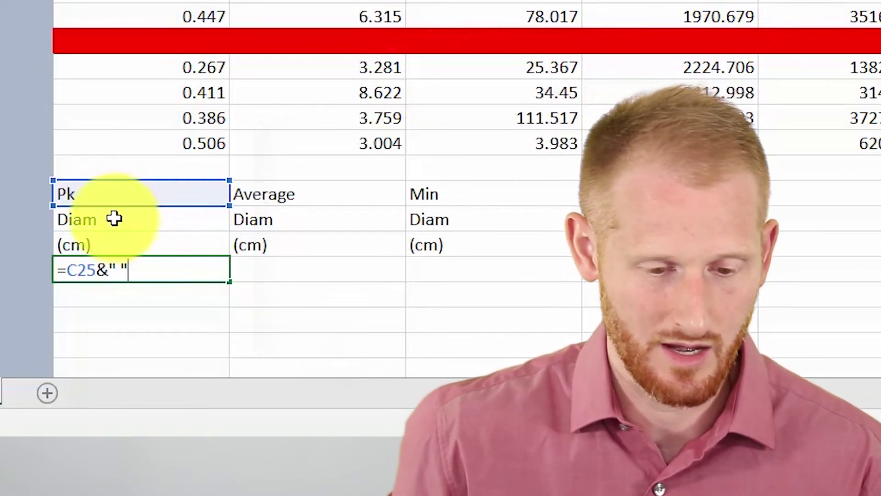
{"action": "left_click", "coordinate": [108, 218]}
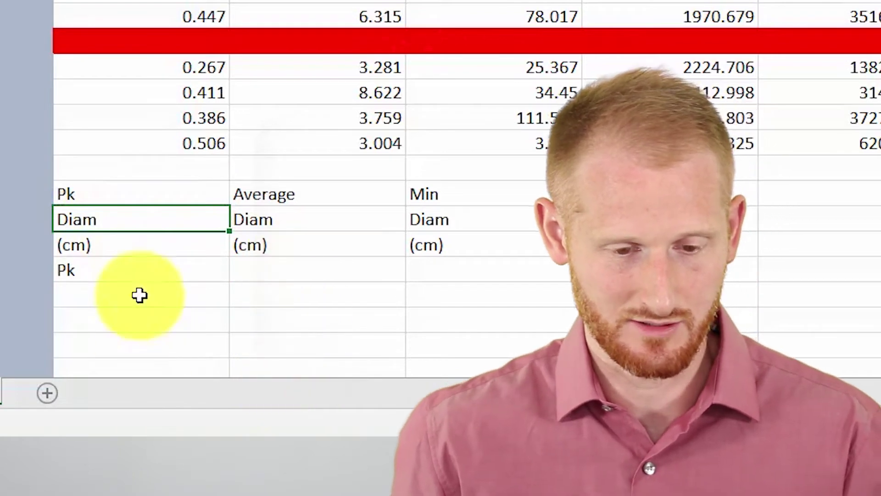
{"action": "left_click", "coordinate": [139, 275]}
{"action": "key", "text": "F2"}
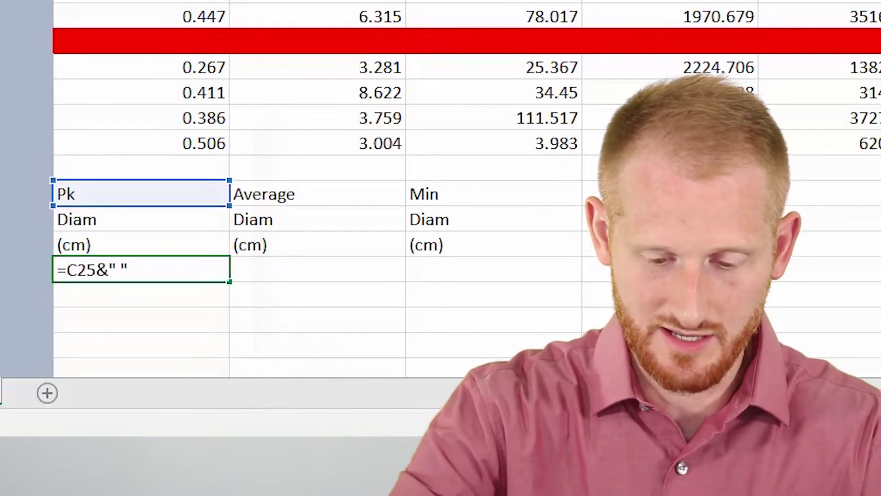
{"action": "type", "text": "&"}
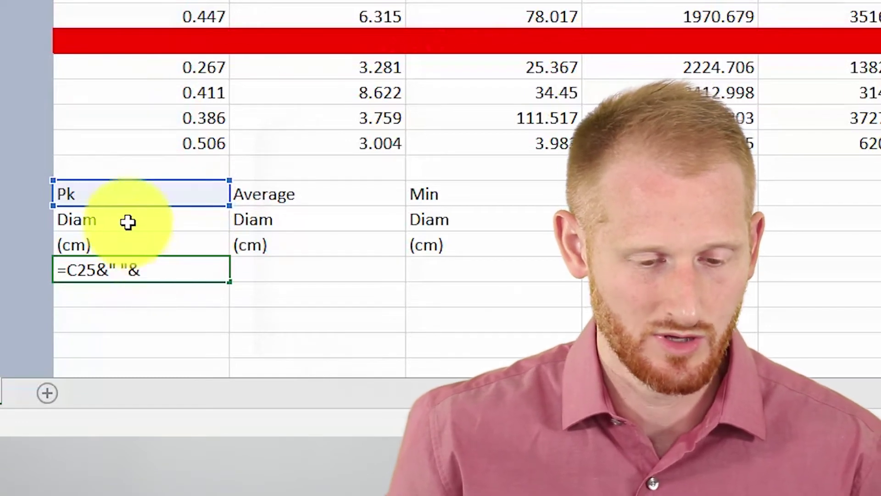
Complete the formula =C25&" "&C26&" "&C27 so the cell reads Pk Diam (cm)
{"action": "left_click", "coordinate": [143, 219]}
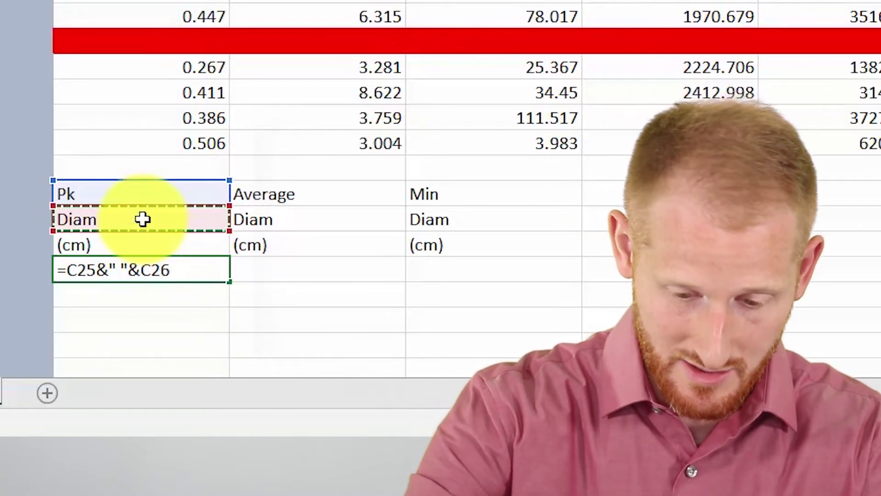
{"action": "type", "text": "&"}
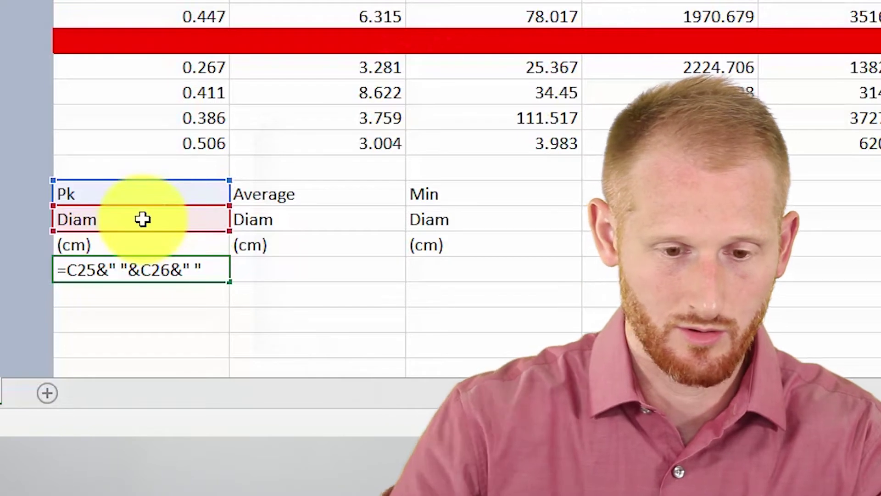
{"action": "type", "text": "&"}
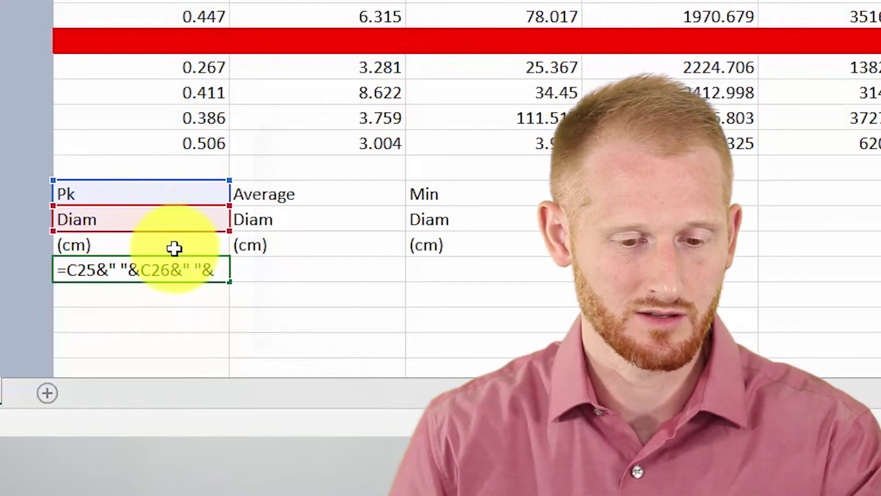
{"action": "left_click", "coordinate": [174, 246]}
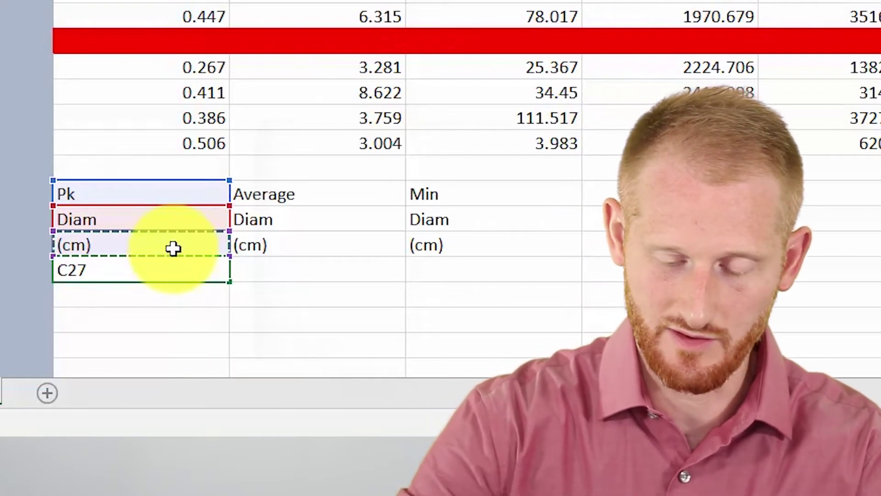
{"action": "key", "text": "Return"}
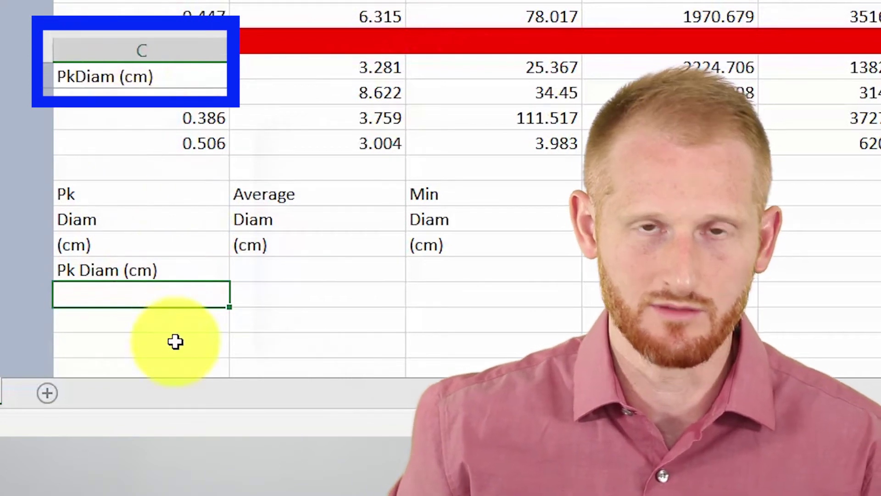
Remove the space between Pk and Diam so the formula yields PkDiam (cm)
{"action": "left_click", "coordinate": [117, 271]}
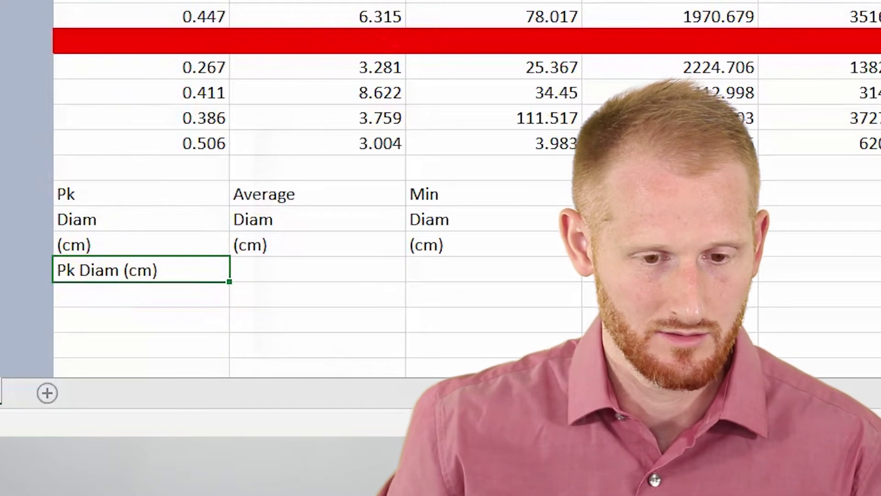
{"action": "type", "text": "=C25&\" \"&C26&\" \"&"}
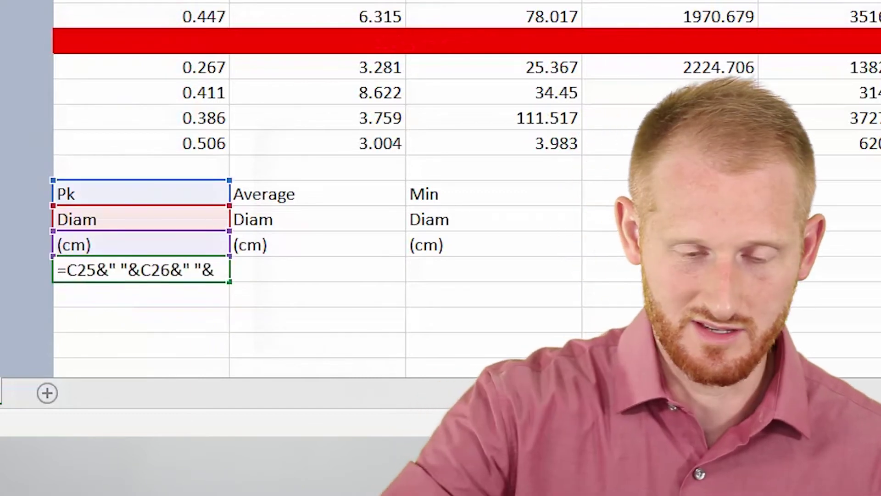
{"action": "key", "text": "BackSpace"}
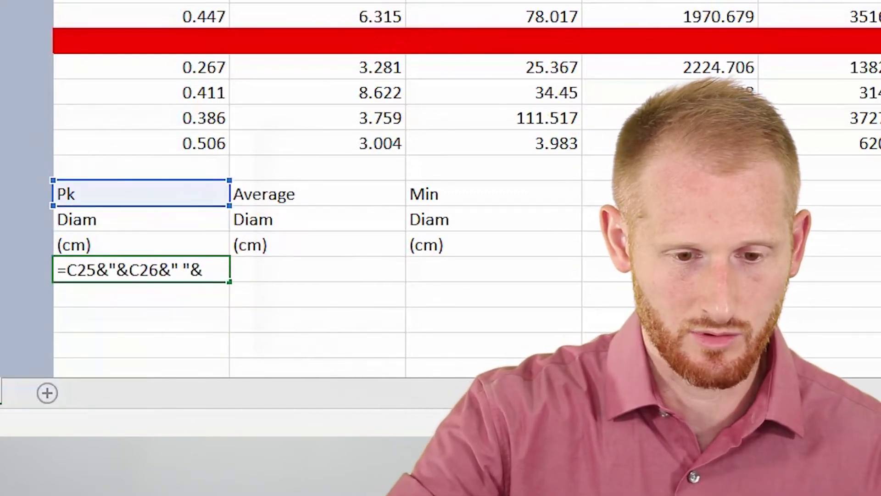
{"action": "type", "text": "C27"}
{"action": "key", "text": "Return"}
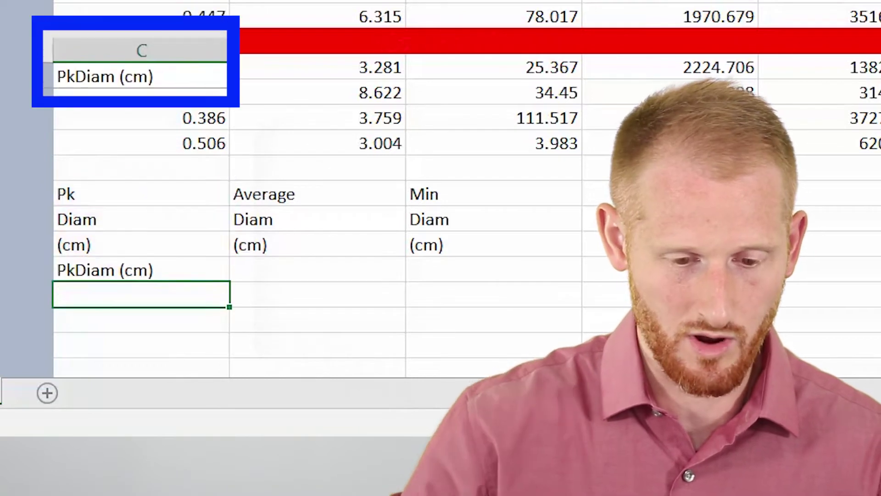
{"action": "left_click", "coordinate": [155, 269]}
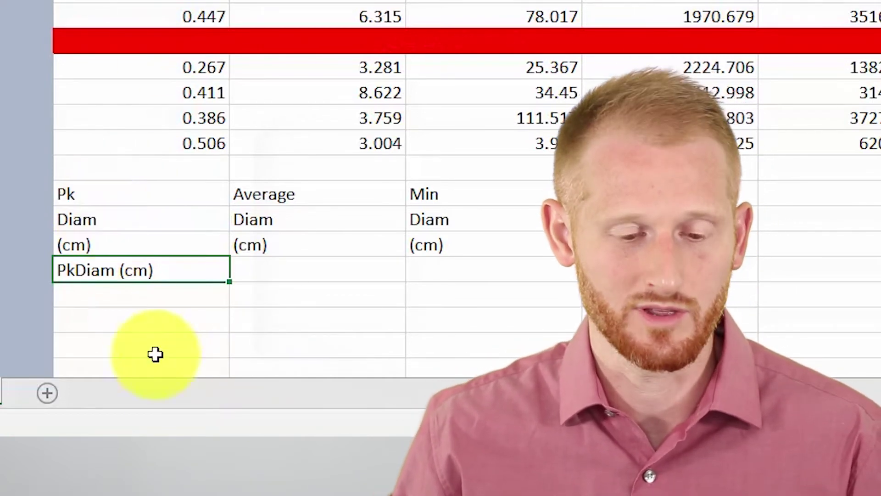
{"action": "left_click", "coordinate": [153, 321]}
{"action": "left_click", "coordinate": [152, 346]}
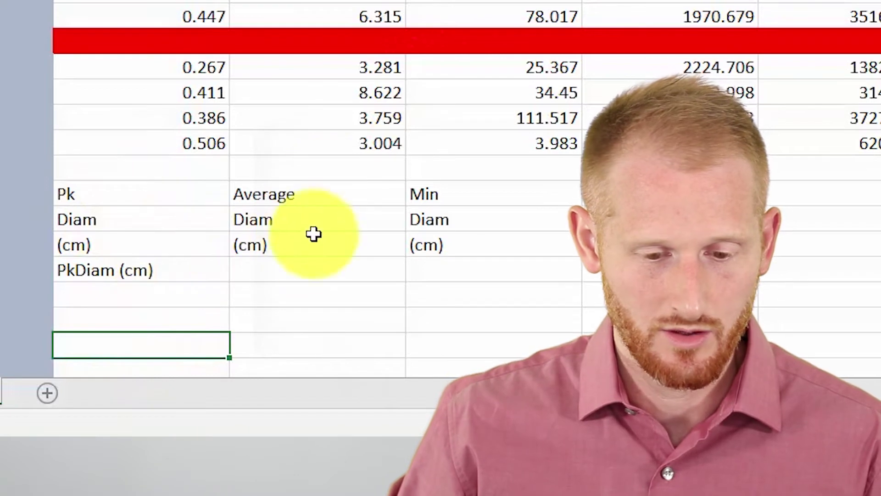
{"action": "left_click", "coordinate": [219, 268]}
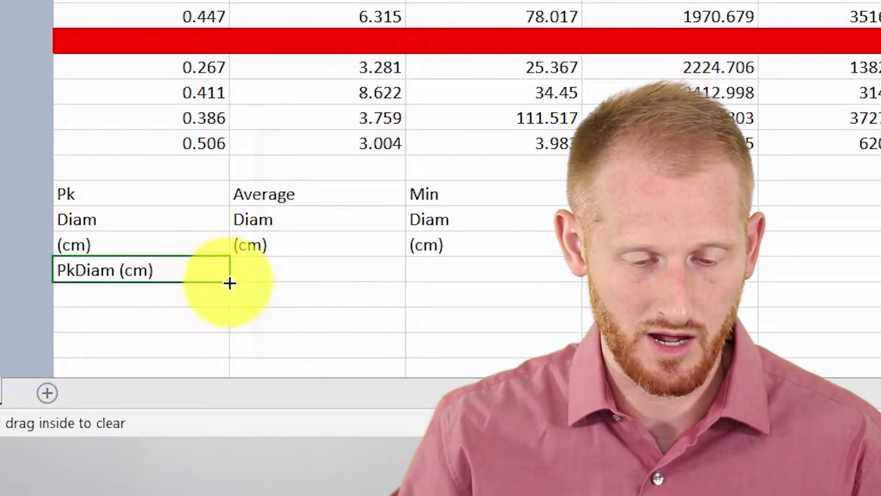
Fill the formula right to give AverageDiam (cm) and MinDiam (cm), then select all three headers
{"action": "left_click_drag", "start_coordinate": [232, 282], "coordinate": [561, 269]}
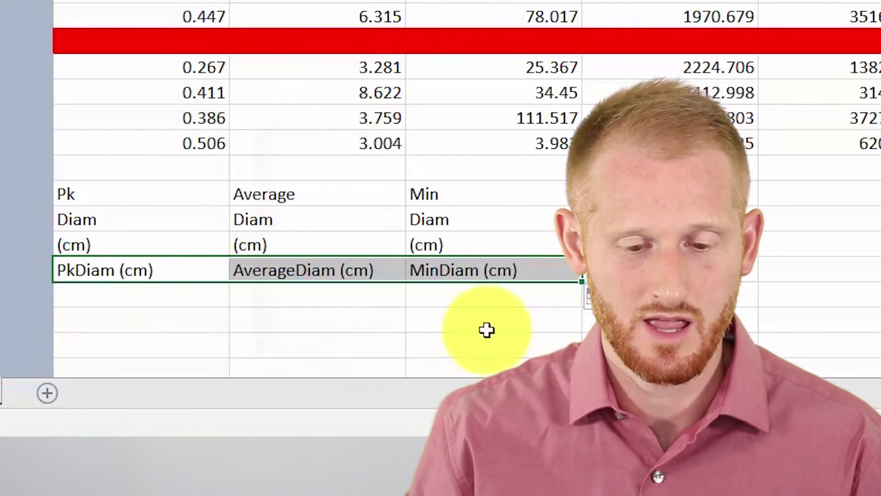
{"action": "left_click", "coordinate": [338, 310]}
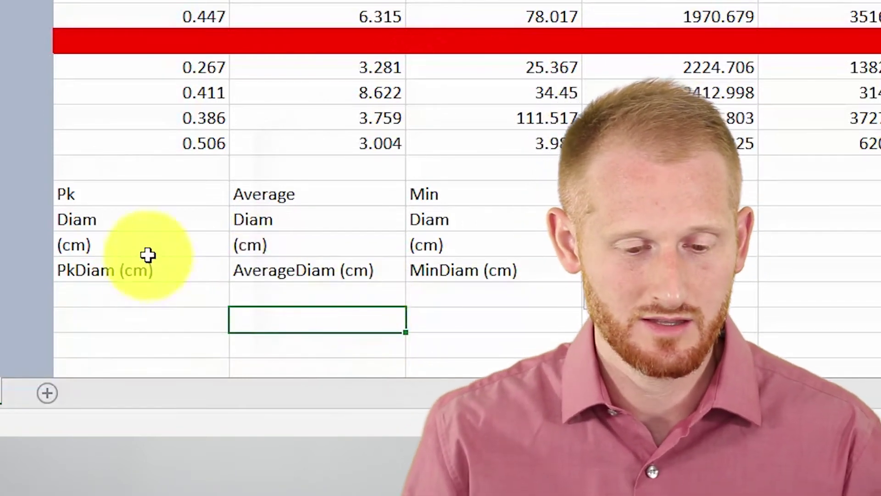
{"action": "left_click", "coordinate": [148, 270]}
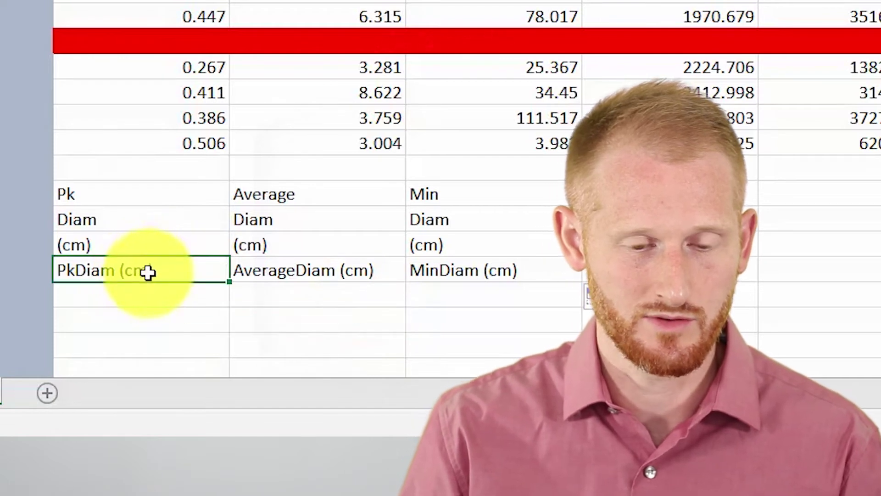
{"action": "key", "text": "F2"}
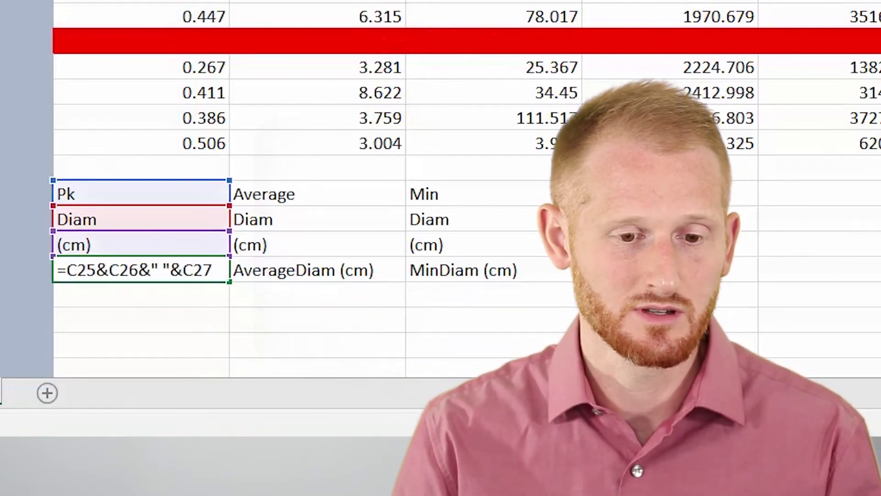
{"action": "key", "text": "Return"}
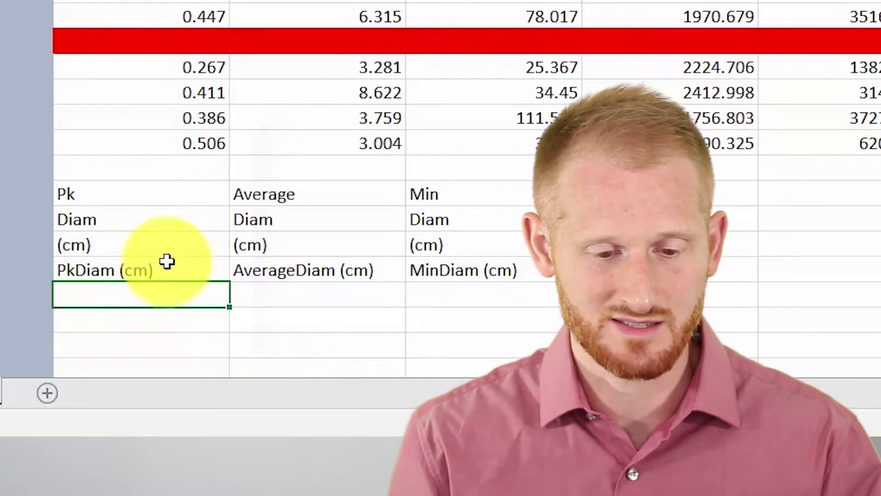
{"action": "left_click", "coordinate": [206, 283]}
{"action": "left_click_drag", "start_coordinate": [219, 286], "coordinate": [468, 265]}
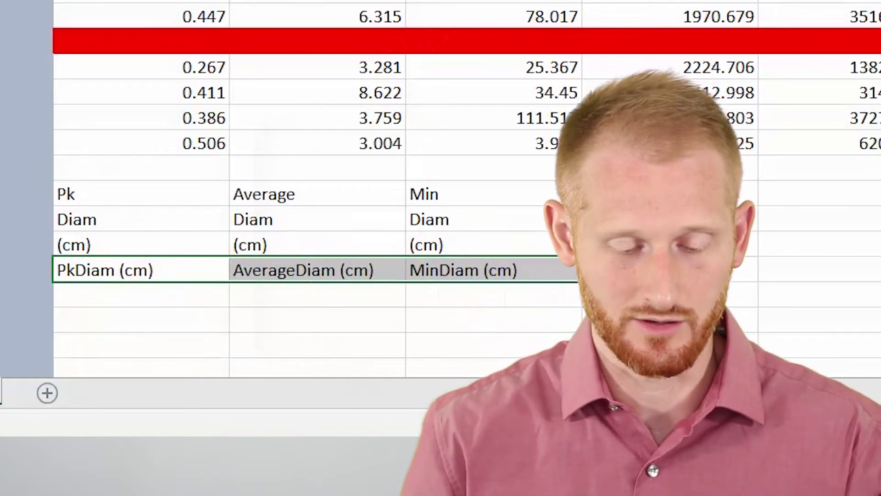
Copy the three combined headers and paste them as values over C1:E1, checking each result
{"action": "key", "text": "ctrl+c"}
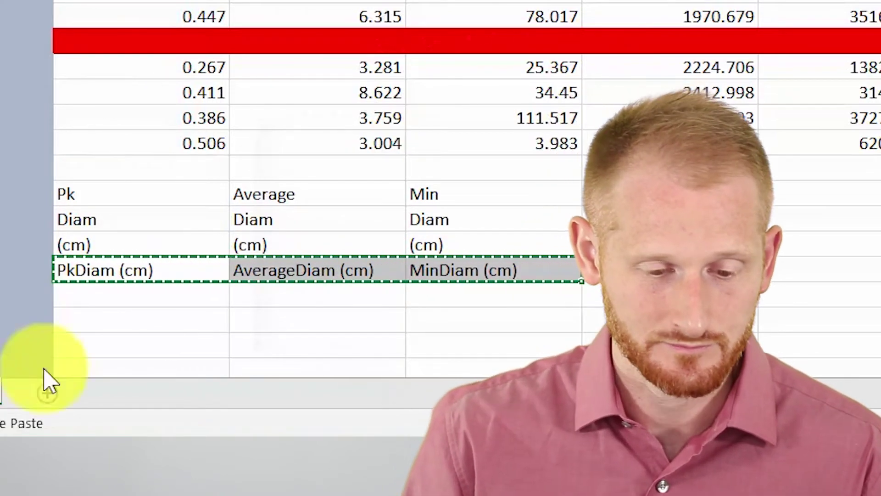
{"action": "scroll", "coordinate": [250, 226], "scroll_direction": "up", "scroll_amount": 1}
{"action": "scroll", "coordinate": [163, 399], "scroll_direction": "up", "scroll_amount": 1}
{"action": "scroll", "coordinate": [163, 399], "scroll_direction": "up", "scroll_amount": 2}
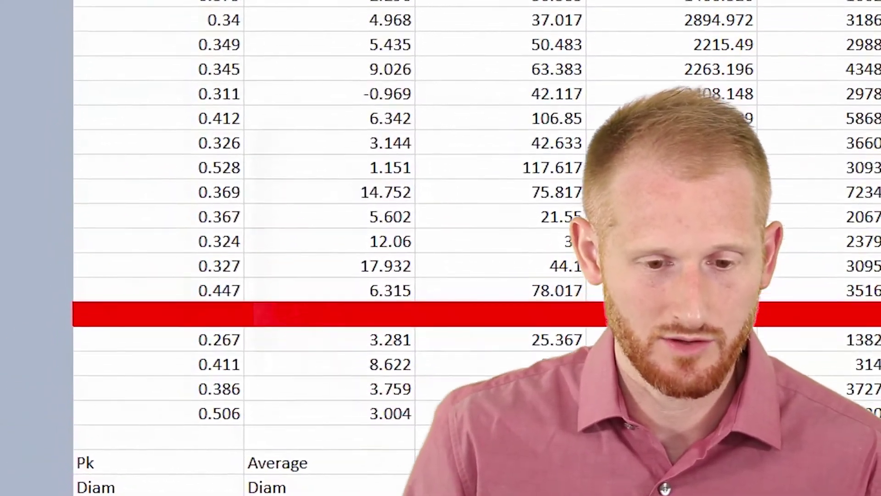
{"action": "scroll", "coordinate": [171, 40], "scroll_direction": "up", "scroll_amount": 1}
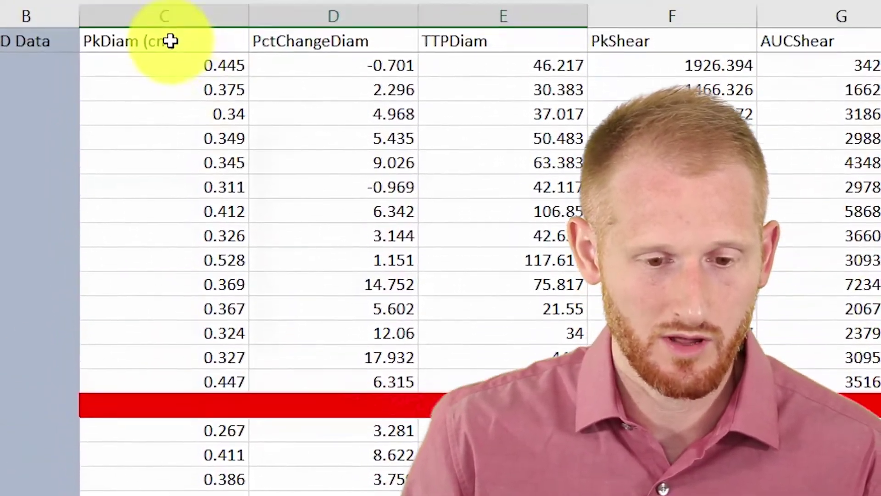
{"action": "right_click", "coordinate": [170, 41]}
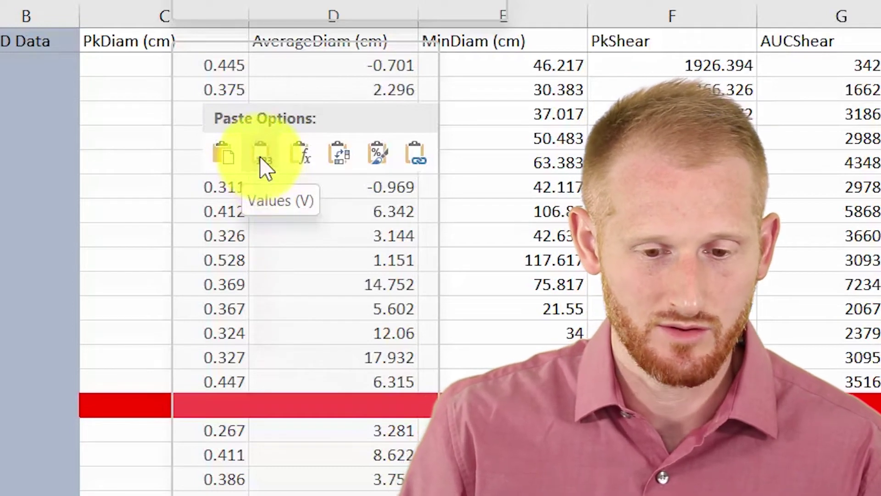
{"action": "left_click", "coordinate": [264, 164]}
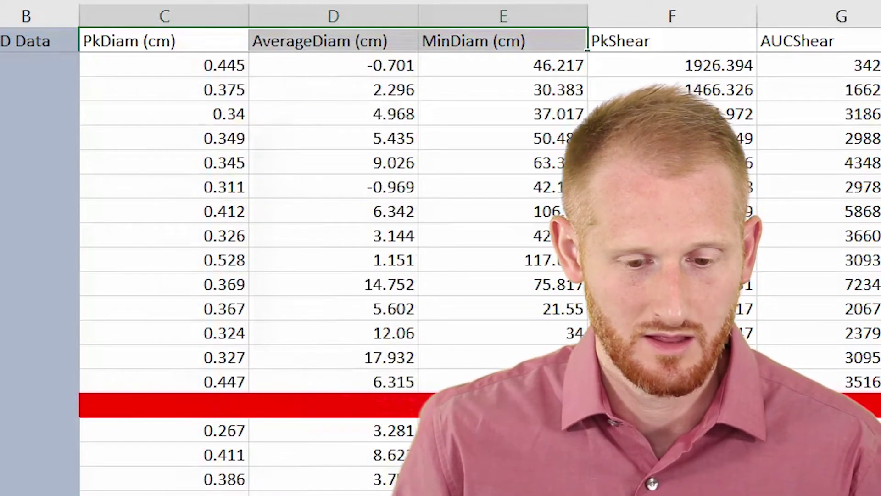
{"action": "left_click", "coordinate": [178, 46]}
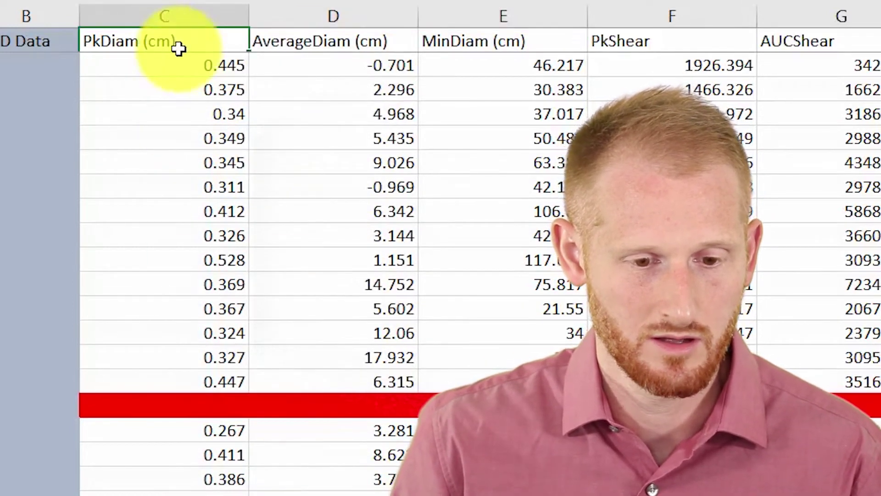
{"action": "left_click", "coordinate": [299, 36]}
{"action": "left_click", "coordinate": [435, 39]}
{"action": "left_click", "coordinate": [353, 46]}
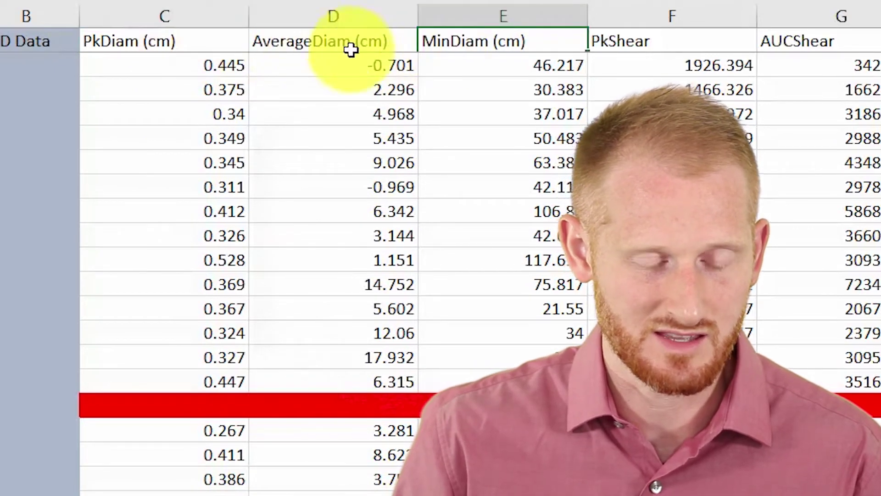
Reselect the row-1 header cells across PkDiam (cm) to MinDiam (cm) with the keyboard
{"action": "left_click", "coordinate": [185, 44]}
{"action": "key", "text": "Right"}
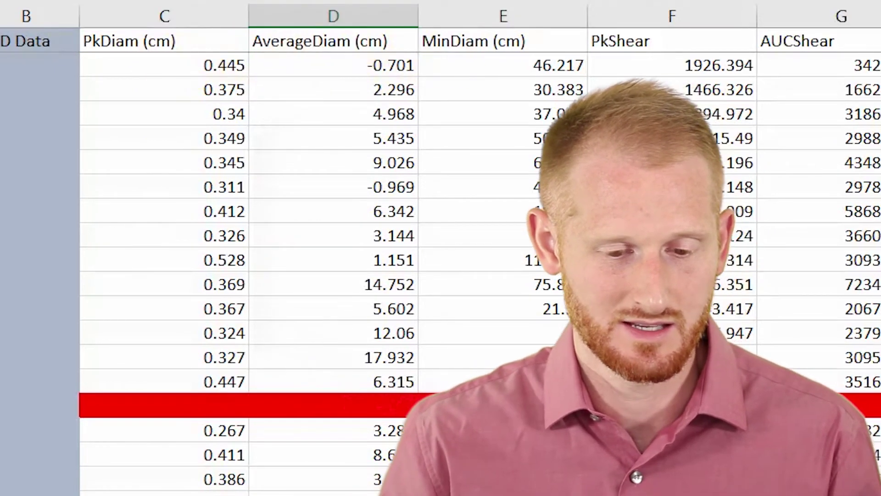
{"action": "key", "text": "Left"}
{"action": "key", "text": "shift+Right"}
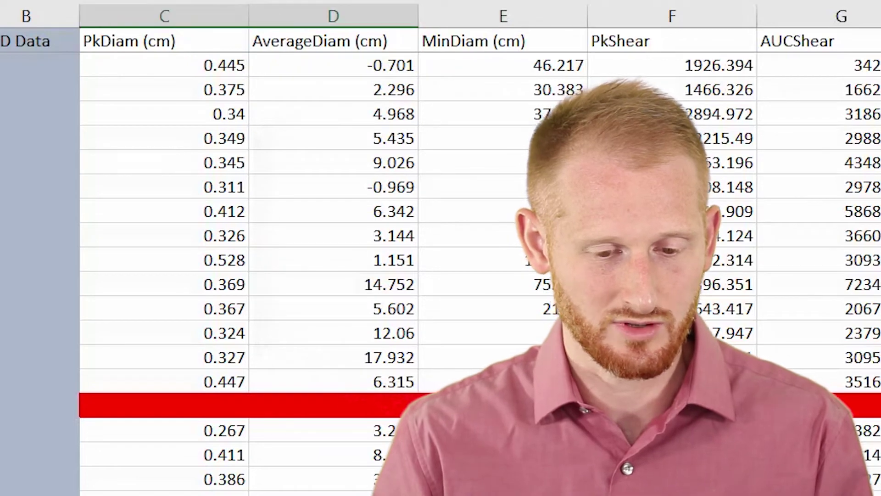
{"action": "key", "text": "shift+Right"}
{"action": "left_click_drag", "start_coordinate": [455, 50], "coordinate": [166, 31]}
{"action": "scroll", "coordinate": [404, 354], "scroll_direction": "down", "scroll_amount": 1}
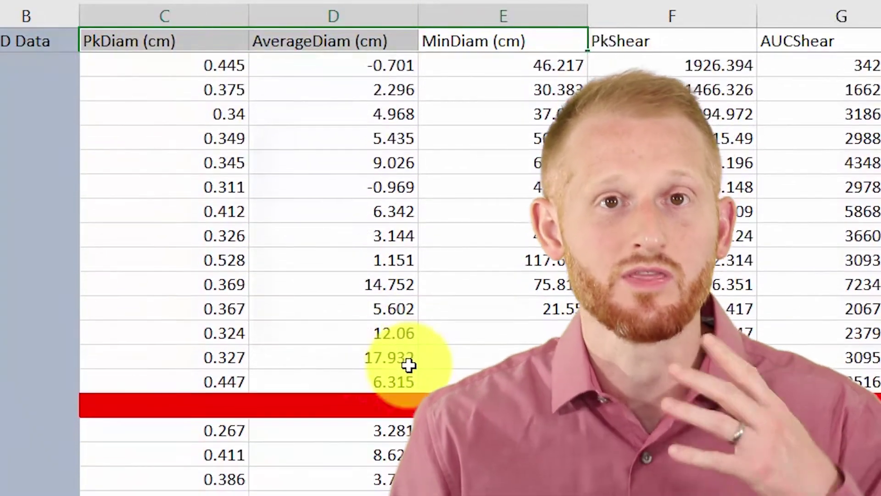
{"action": "scroll", "coordinate": [403, 379], "scroll_direction": "down", "scroll_amount": 1}
{"action": "scroll", "coordinate": [404, 379], "scroll_direction": "down", "scroll_amount": 1}
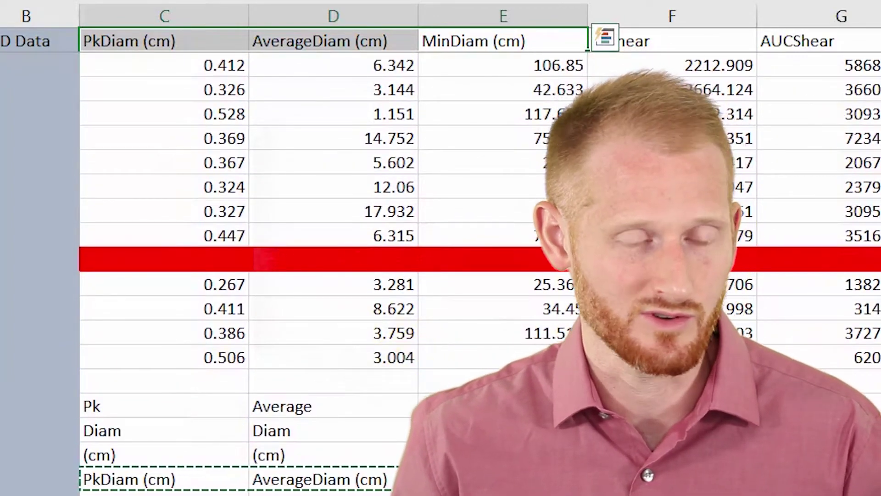
{"action": "left_click", "coordinate": [324, 479]}
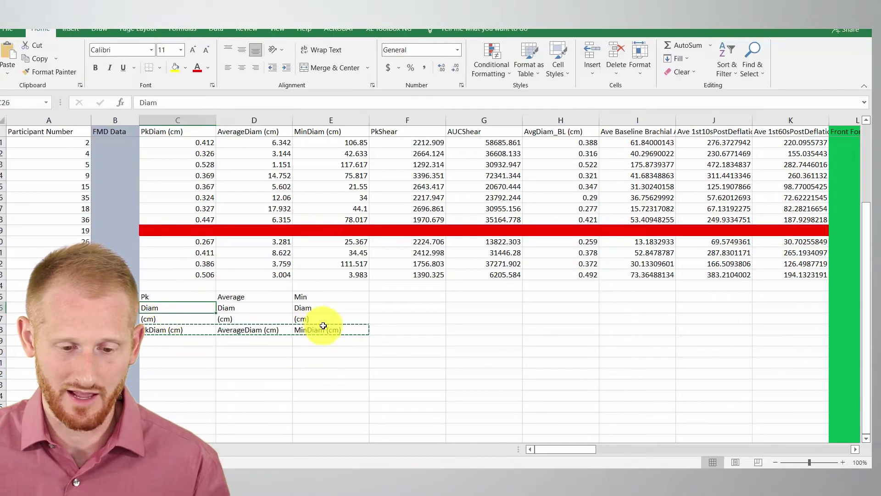
{"action": "left_click", "coordinate": [207, 309]}
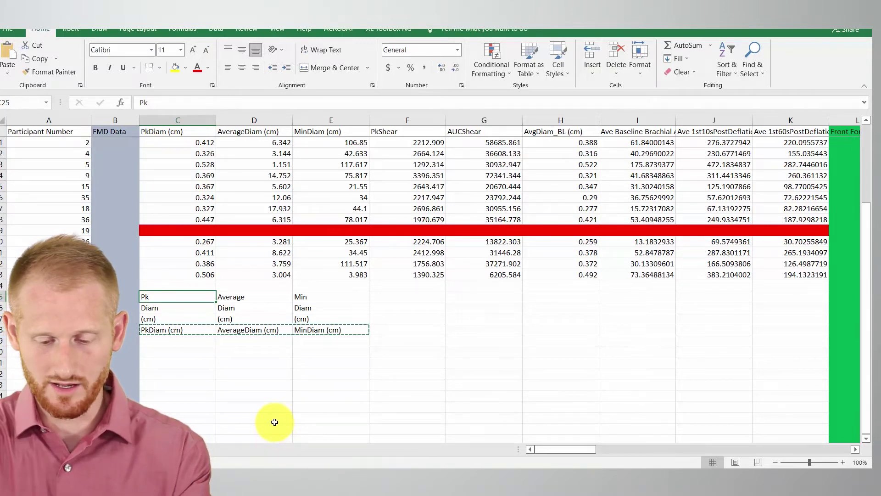
{"action": "type", "text": "Base"}
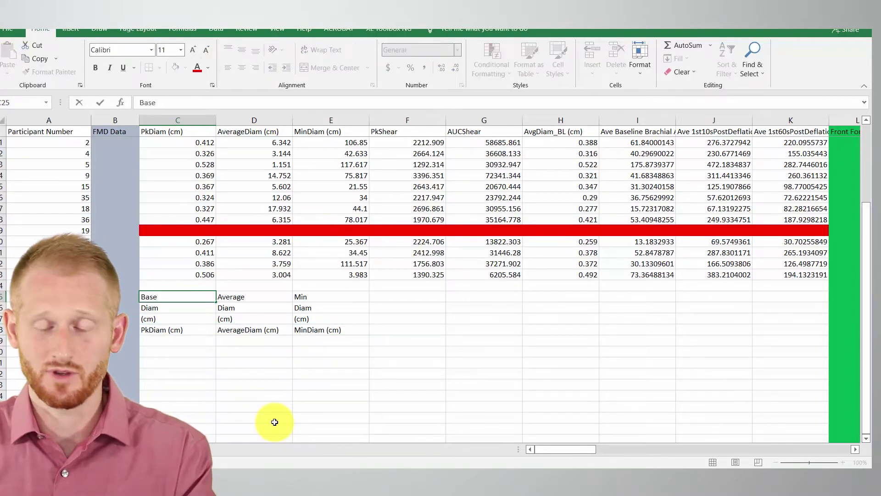
Relabel the first three helper words as Base, 1 and 2, giving BaseDiam (cm), 1Diam (cm), 2Diam (cm)
{"action": "key", "text": "Tab"}
{"action": "type", "text": "1"}
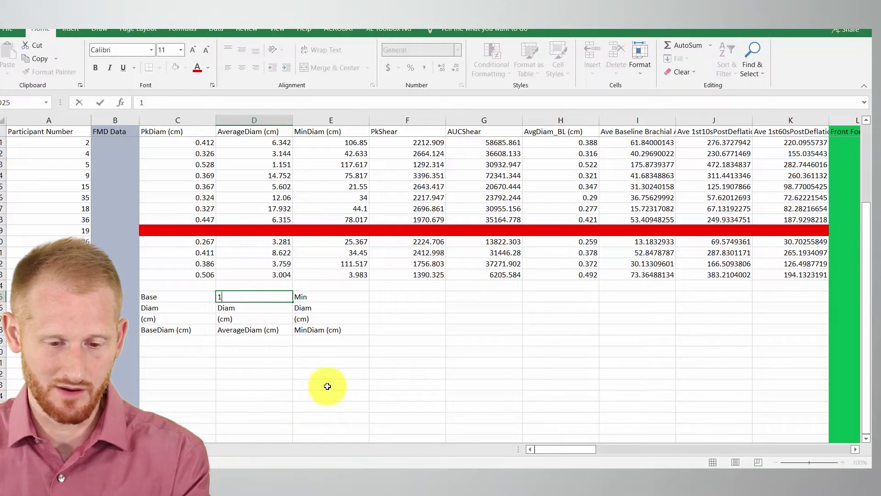
{"action": "key", "text": "Tab"}
{"action": "type", "text": "2"}
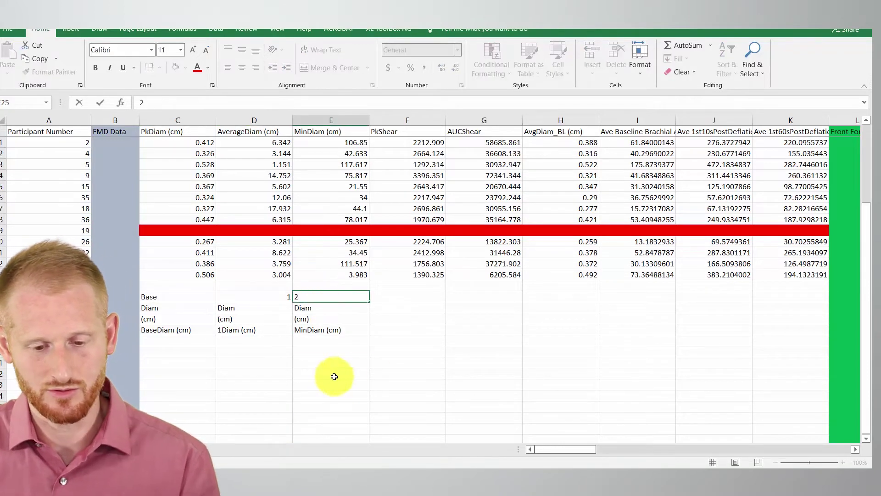
{"action": "left_click", "coordinate": [322, 376]}
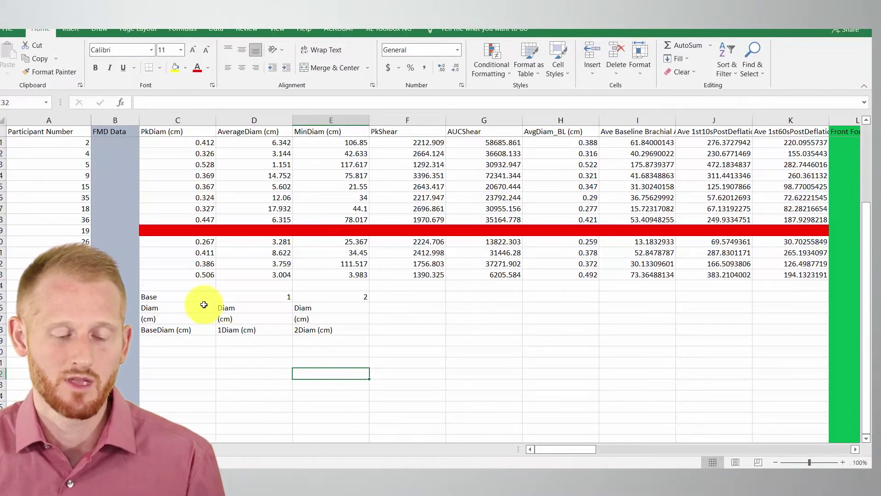
Fill the Diam, (cm) and joining-formula cells from column E through column K
{"action": "left_click", "coordinate": [359, 330], "text": "shift"}
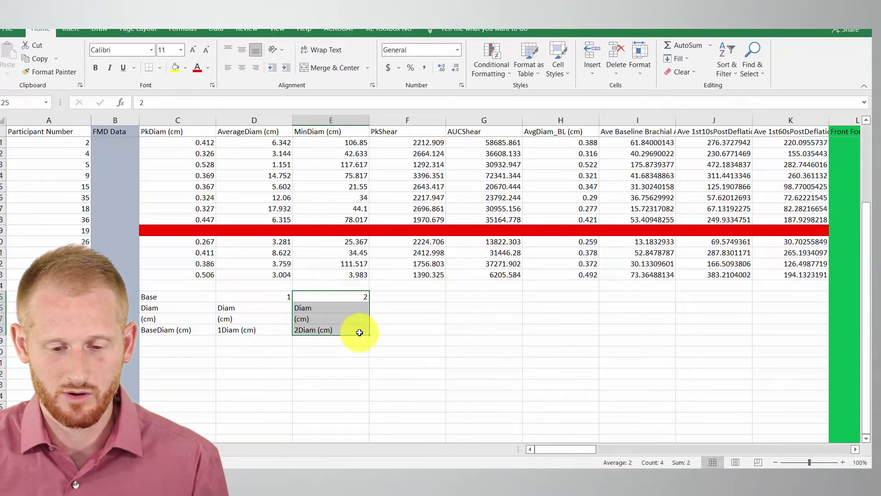
{"action": "left_click", "coordinate": [334, 310]}
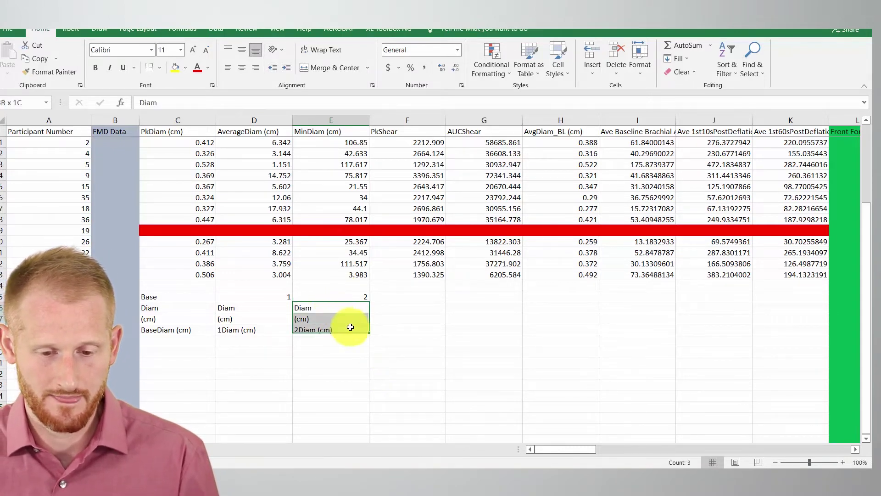
{"action": "left_click_drag", "start_coordinate": [370, 334], "coordinate": [855, 335]}
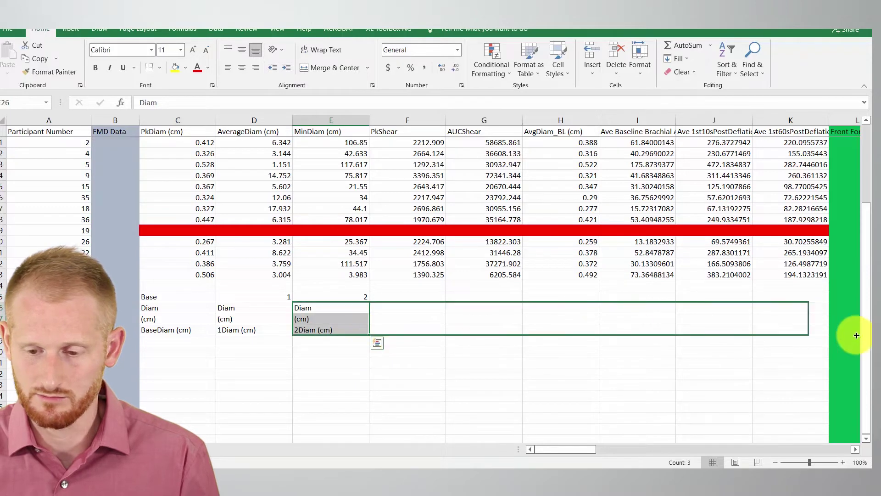
{"action": "left_click", "coordinate": [418, 383]}
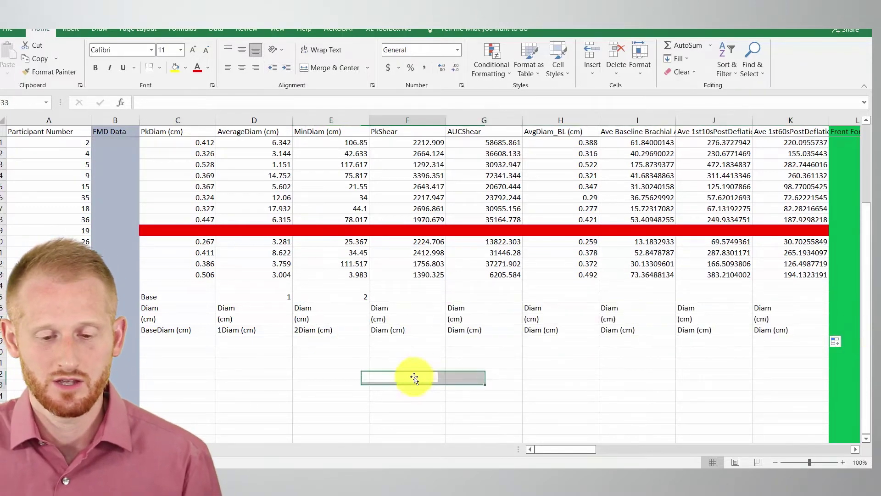
Fill the time-point number 2 across the top helper row through column K
{"action": "left_click", "coordinate": [367, 296]}
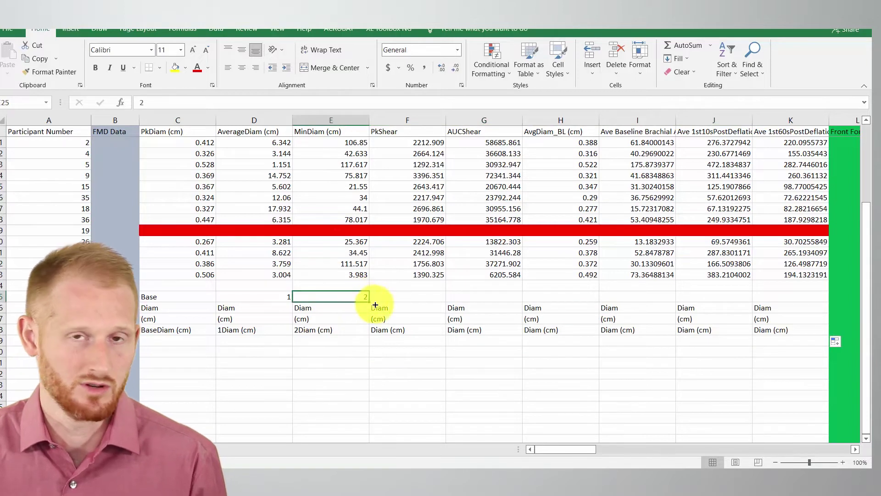
{"action": "left_click_drag", "start_coordinate": [375, 304], "coordinate": [631, 292]}
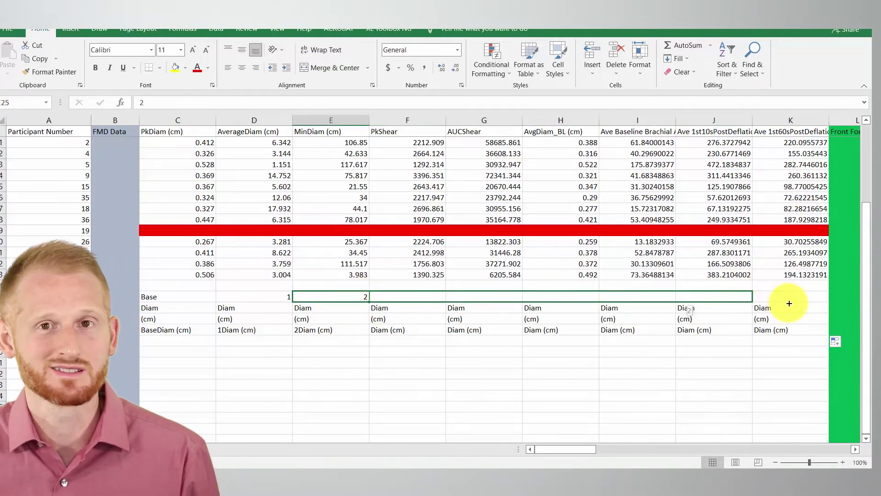
{"action": "left_click_drag", "start_coordinate": [802, 299], "coordinate": [802, 300]}
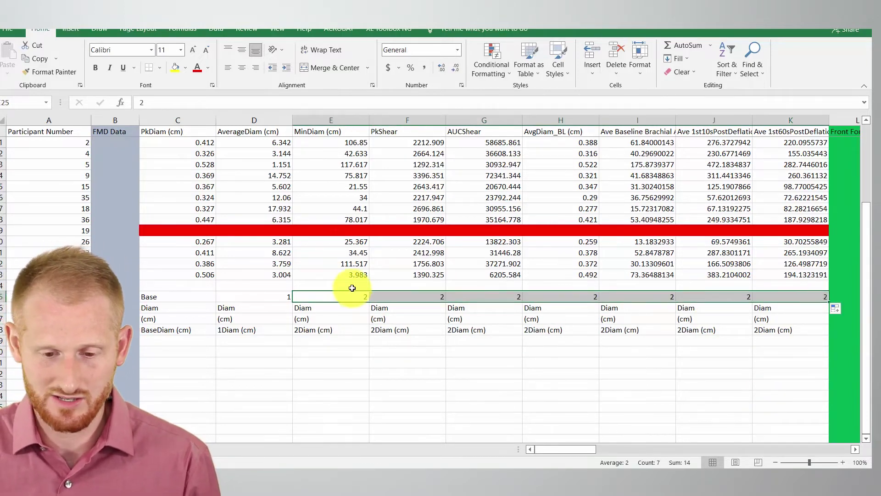
Renumber columns F to K as 3 through 8, giving headers up to 8Diam (cm)
{"action": "left_click", "coordinate": [401, 292]}
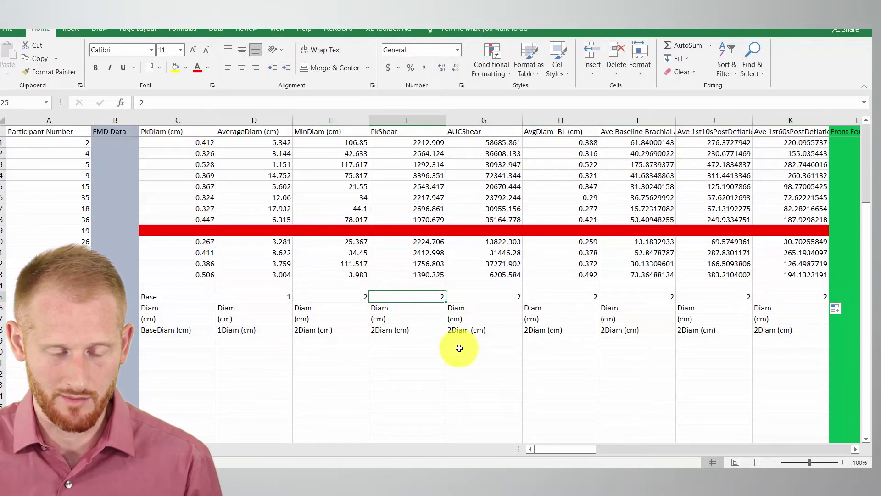
{"action": "type", "text": "3"}
{"action": "key", "text": "F2"}
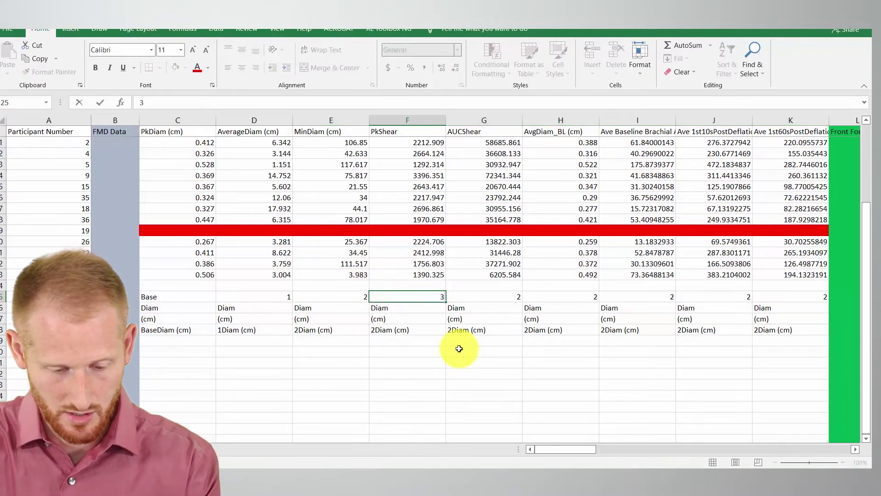
{"action": "key", "text": "Tab"}
{"action": "type", "text": "4"}
{"action": "key", "text": "Tab"}
{"action": "type", "text": "5"}
{"action": "key", "text": "Tab"}
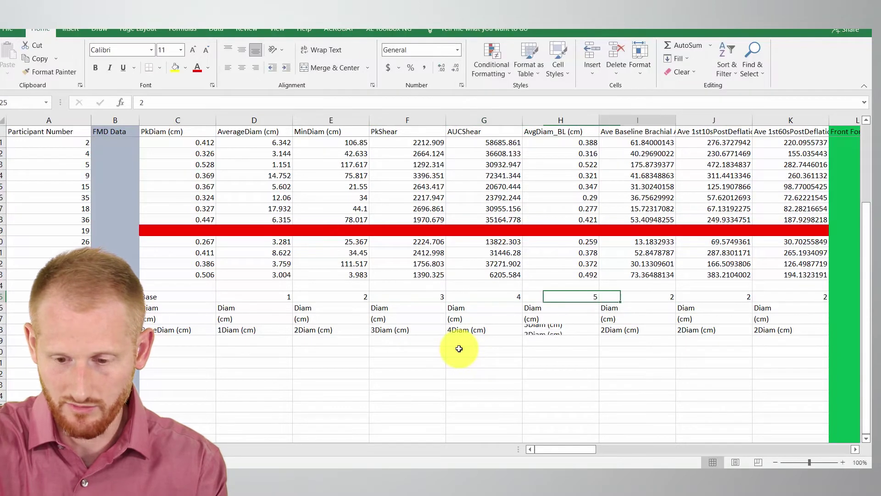
{"action": "type", "text": "6"}
{"action": "key", "text": "Tab"}
{"action": "type", "text": "7"}
{"action": "key", "text": "Tab"}
{"action": "type", "text": "8"}
{"action": "key", "text": "Tab"}
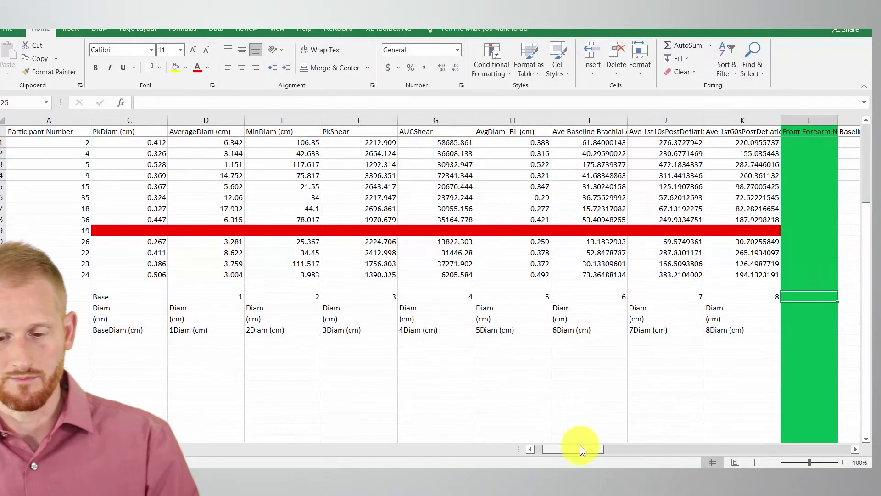
{"action": "left_click_drag", "start_coordinate": [580, 447], "coordinate": [562, 447]}
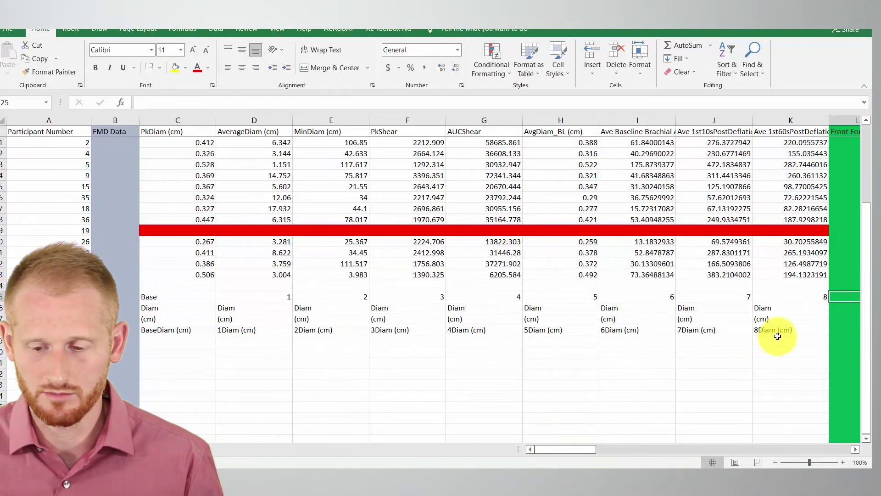
Select the combined header row C28:K28 to review the formulas before undoing the last entry
{"action": "left_click_drag", "start_coordinate": [777, 330], "coordinate": [177, 330]}
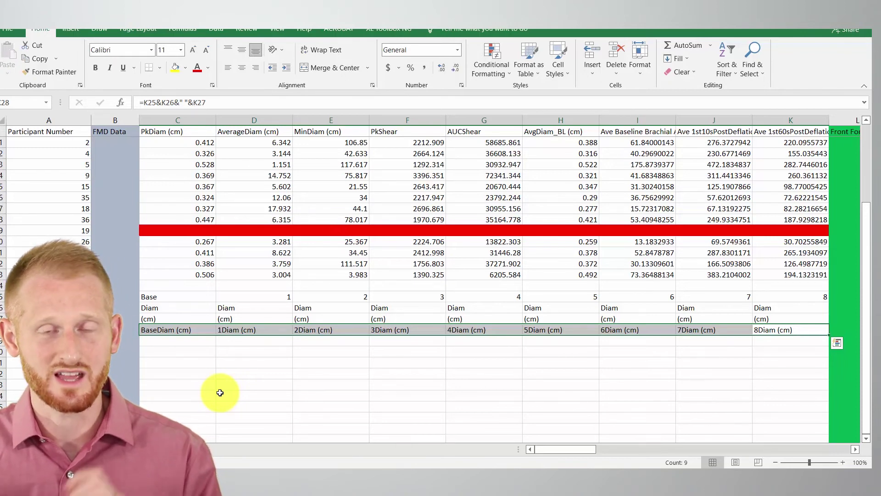
Close the workbook with Ctrl+W, bringing up the save-changes prompt
{"action": "left_click", "coordinate": [483, 373]}
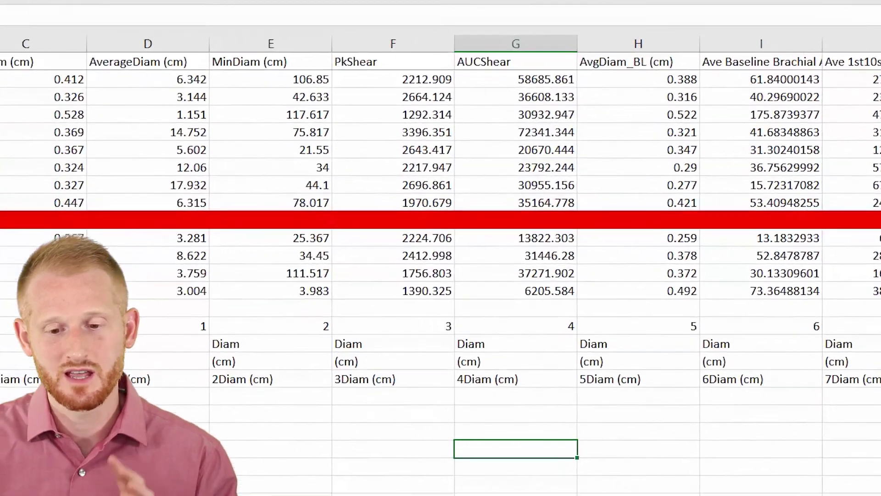
{"action": "key", "text": "ctrl+w"}
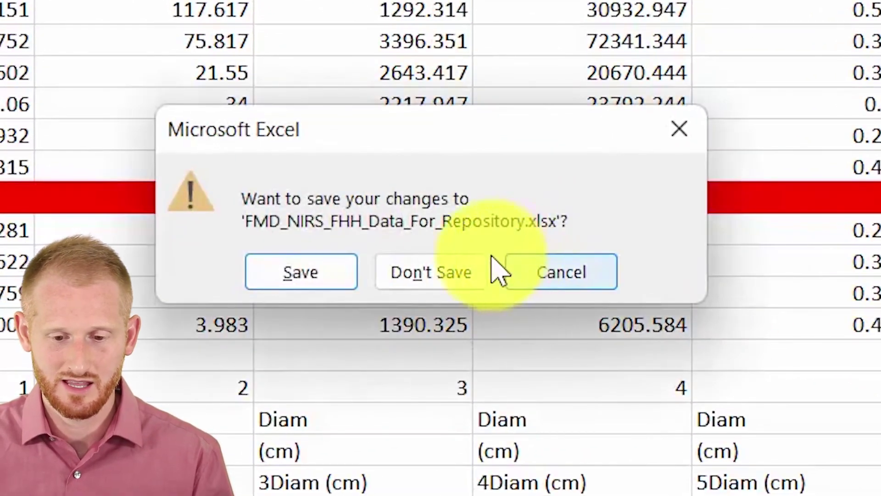